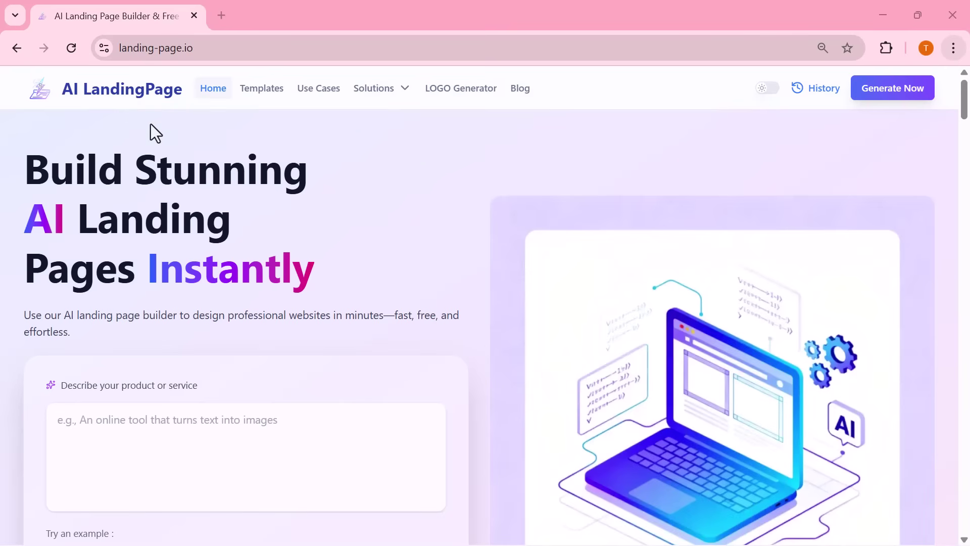
- Scroll the home page down to the 'Describe your product or service' box and select it
{"action": "scroll", "coordinate": [176, 221], "scroll_direction": "down", "scroll_amount": 1}
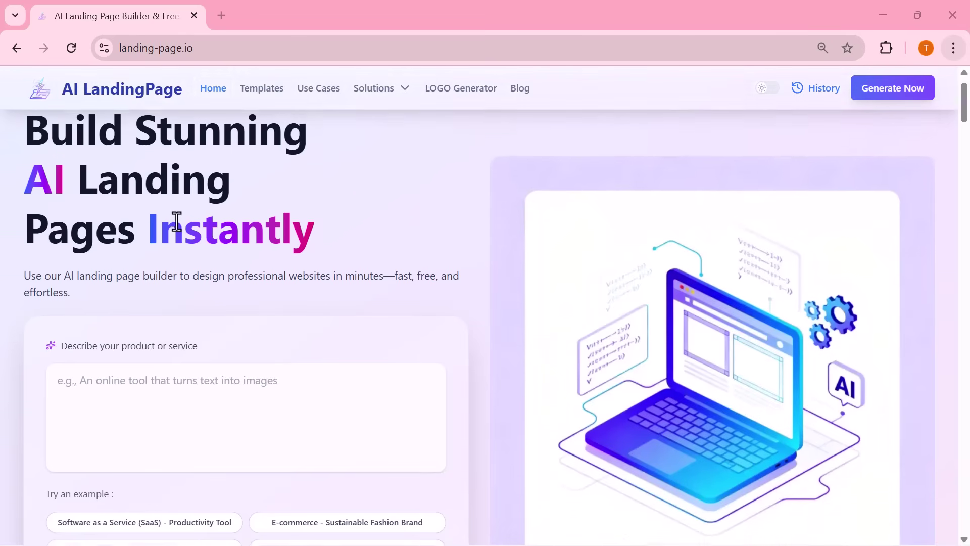
{"action": "scroll", "coordinate": [176, 221], "scroll_direction": "down", "scroll_amount": 2}
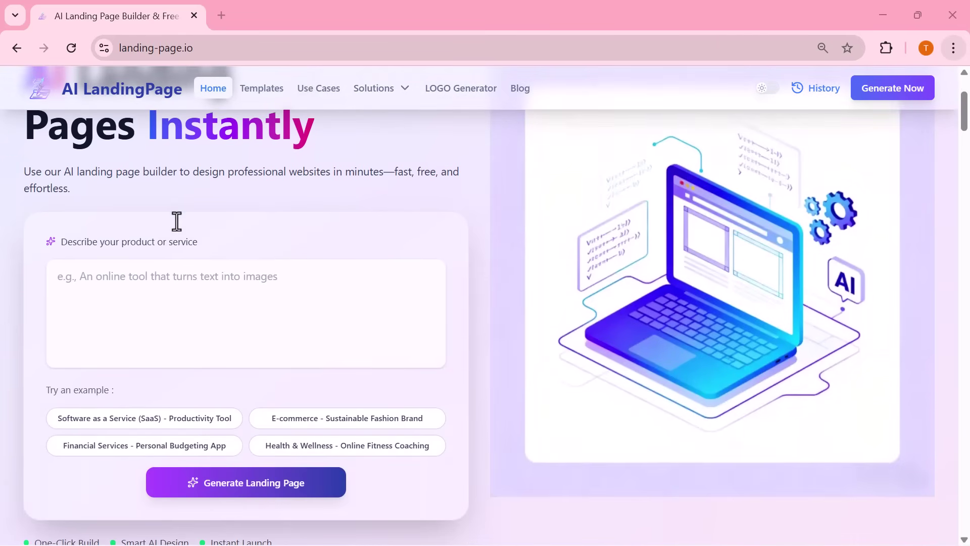
{"action": "scroll", "coordinate": [177, 222], "scroll_direction": "down", "scroll_amount": 1}
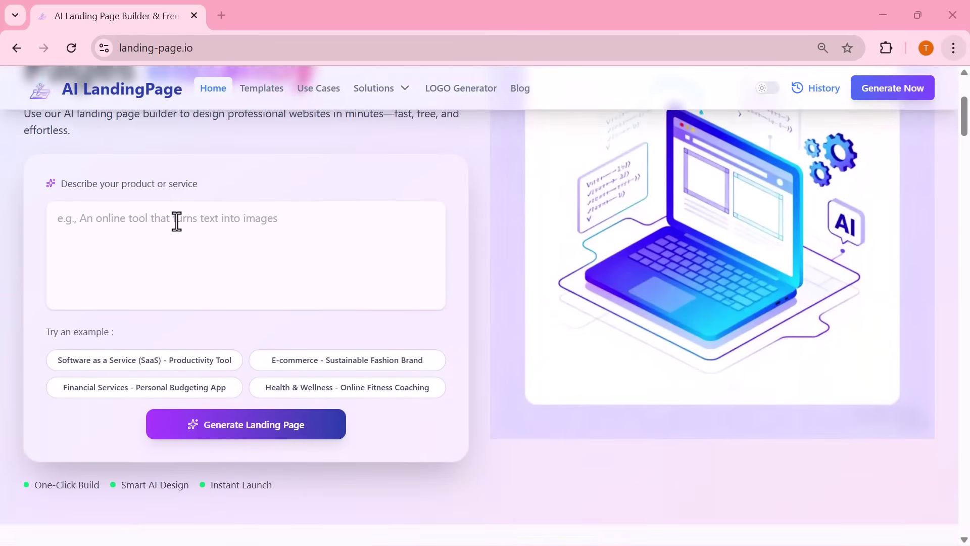
{"action": "scroll", "coordinate": [176, 221], "scroll_direction": "down", "scroll_amount": 1}
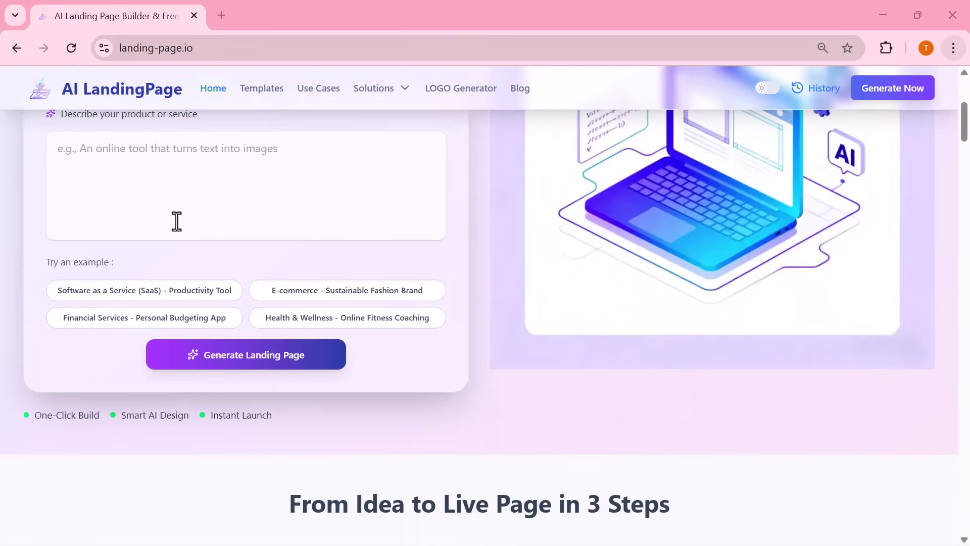
{"action": "scroll", "coordinate": [177, 221], "scroll_direction": "down", "scroll_amount": 2}
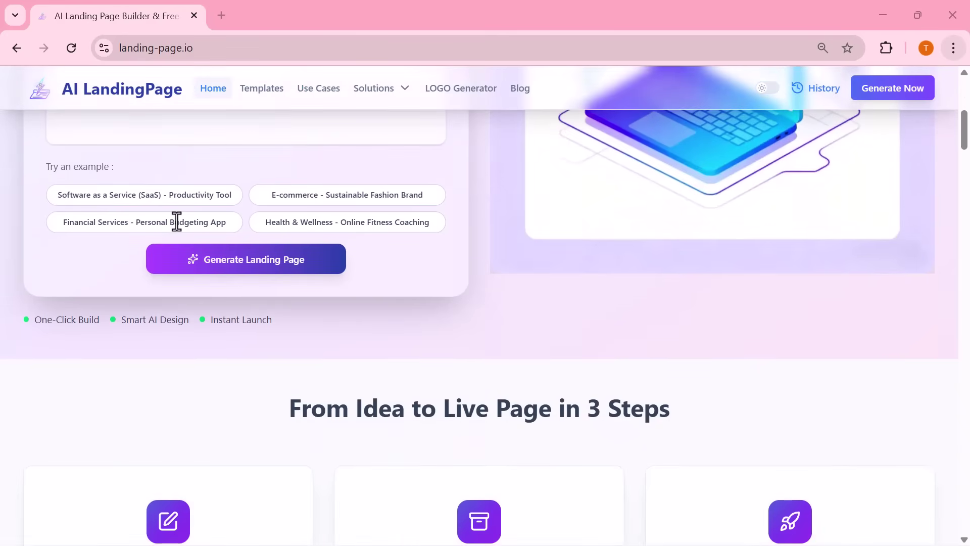
{"action": "scroll", "coordinate": [176, 221], "scroll_direction": "down", "scroll_amount": 2}
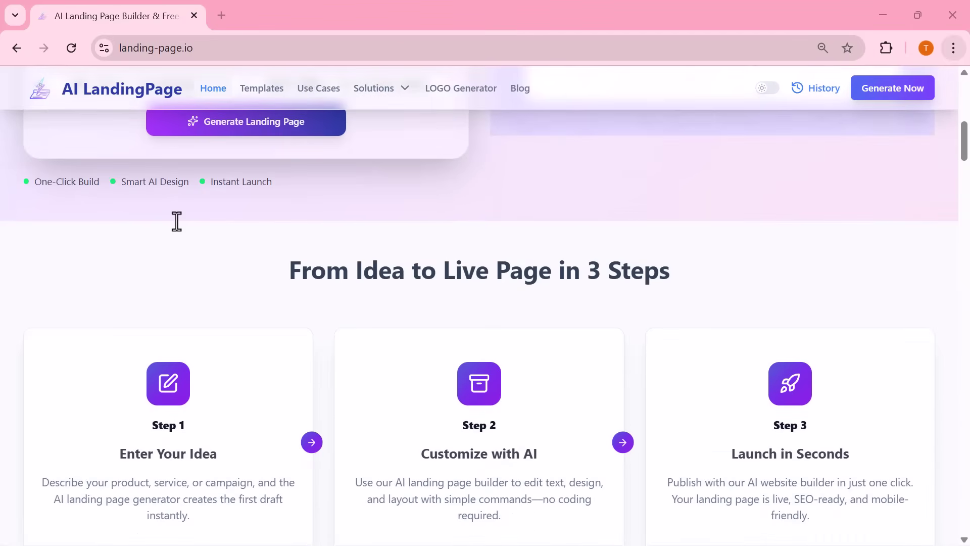
{"action": "scroll", "coordinate": [177, 221], "scroll_direction": "down", "scroll_amount": 2}
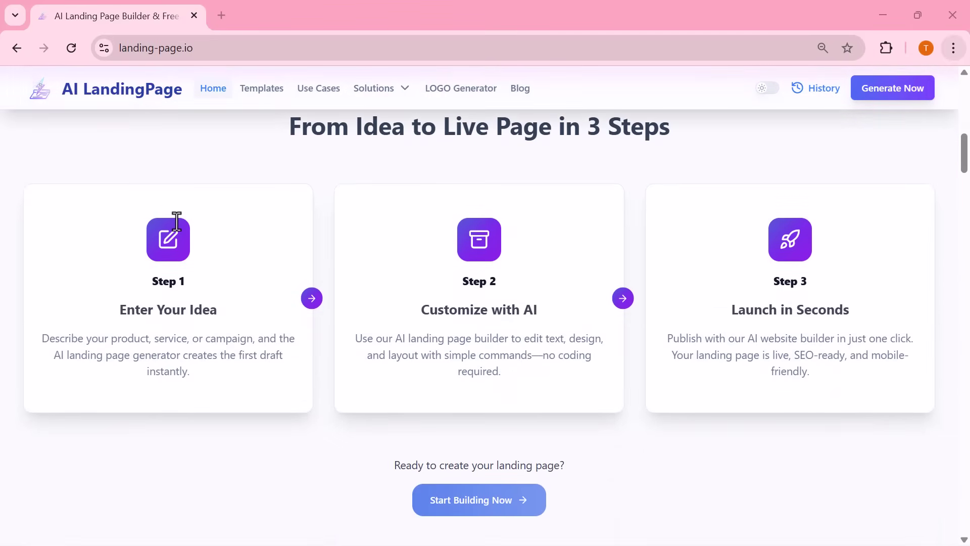
{"action": "scroll", "coordinate": [177, 221], "scroll_direction": "down", "scroll_amount": 2}
{"action": "scroll", "coordinate": [177, 221], "scroll_direction": "down", "scroll_amount": 2}
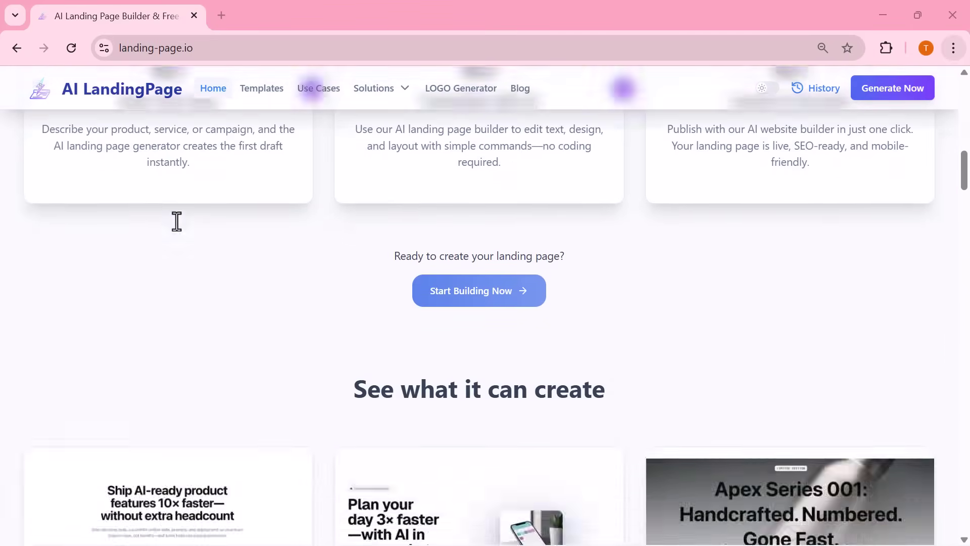
{"action": "scroll", "coordinate": [177, 221], "scroll_direction": "down", "scroll_amount": 1}
{"action": "scroll", "coordinate": [177, 221], "scroll_direction": "down", "scroll_amount": 3}
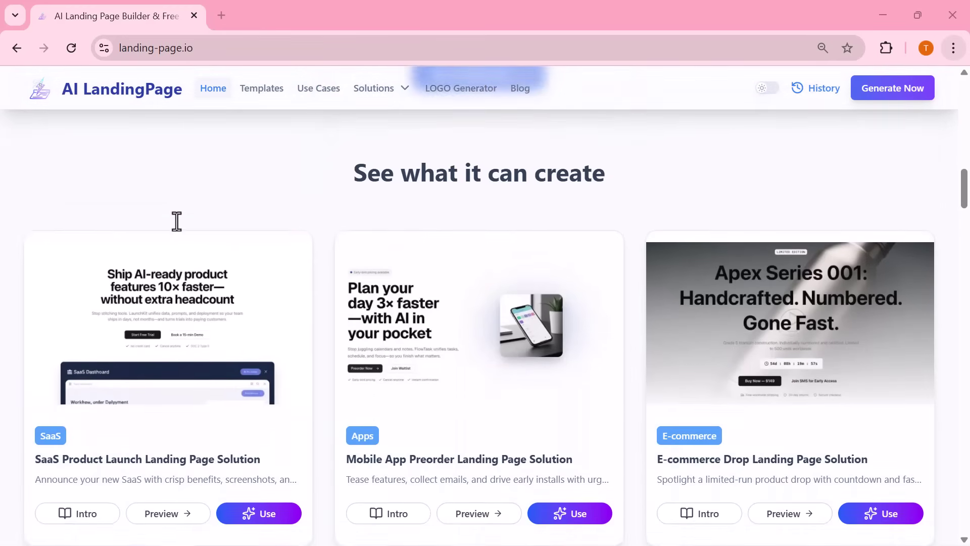
{"action": "scroll", "coordinate": [176, 221], "scroll_direction": "down", "scroll_amount": 1}
{"action": "scroll", "coordinate": [177, 222], "scroll_direction": "down", "scroll_amount": 1}
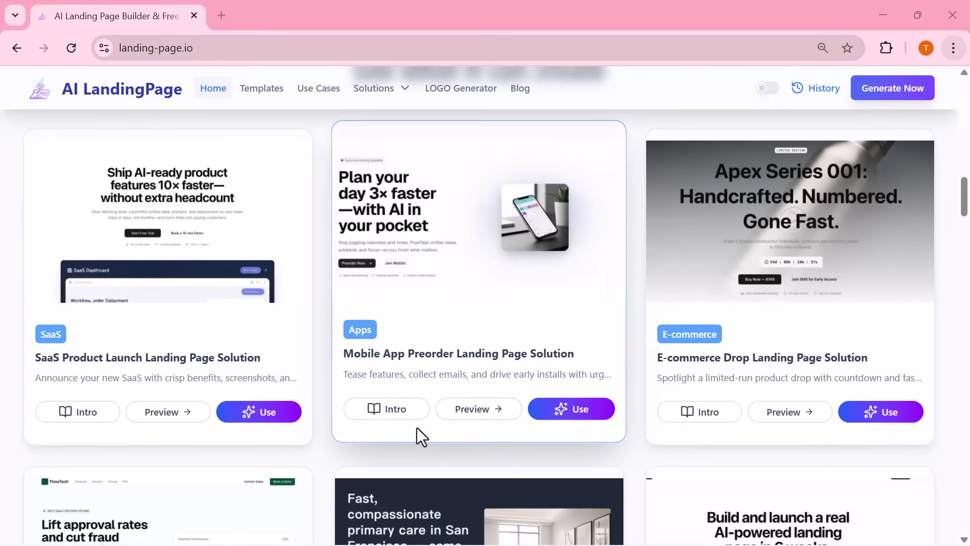
{"action": "scroll", "coordinate": [417, 428], "scroll_direction": "down", "scroll_amount": 1}
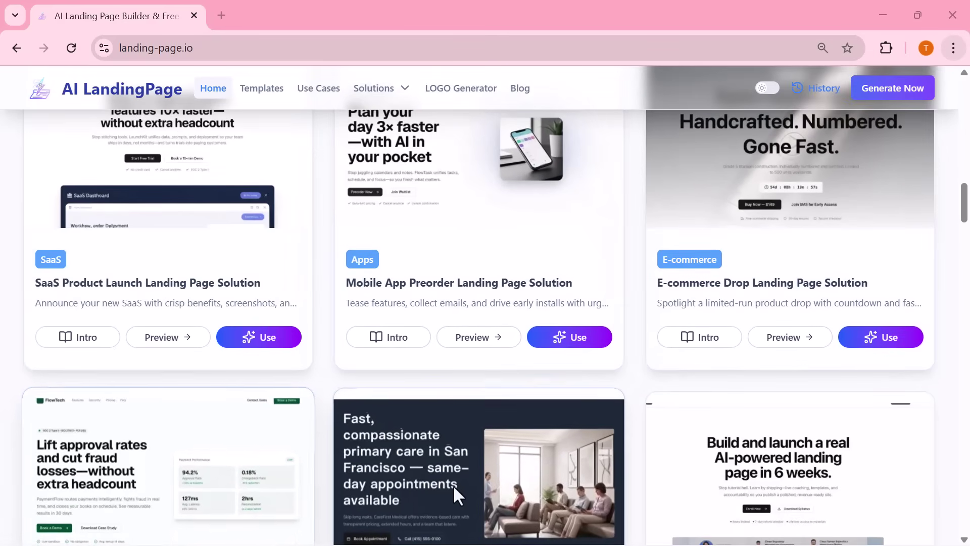
{"action": "scroll", "coordinate": [456, 486], "scroll_direction": "down", "scroll_amount": 1}
{"action": "scroll", "coordinate": [163, 241], "scroll_direction": "up", "scroll_amount": 10}
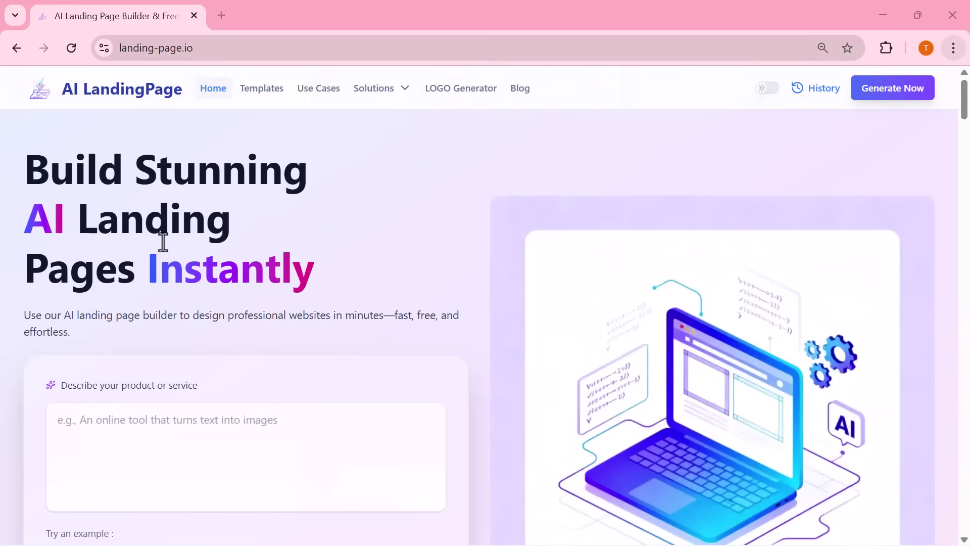
{"action": "left_click", "coordinate": [160, 422]}
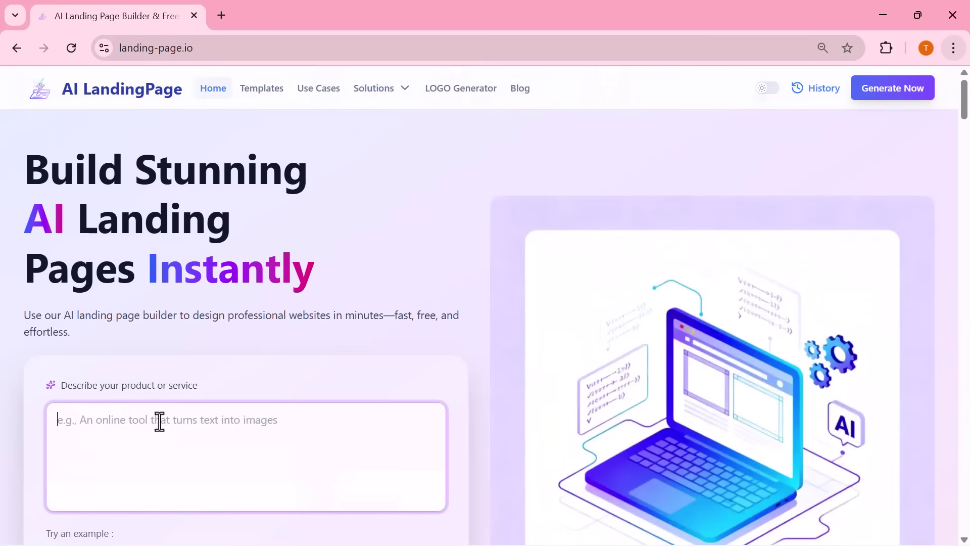
{"action": "scroll", "coordinate": [159, 422], "scroll_direction": "down", "scroll_amount": 3}
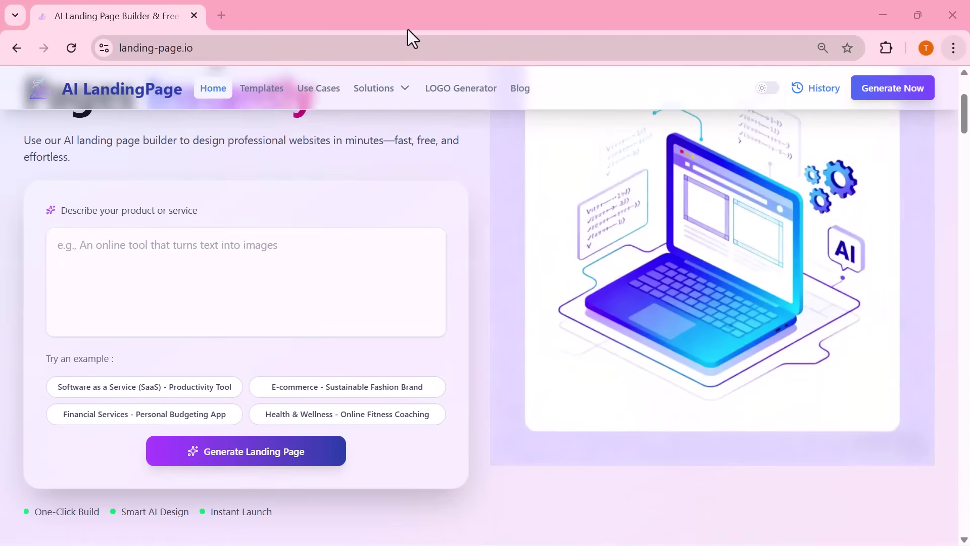
- Paste the fast, easy-to-use mobile productivity app description and generate the landing page
{"action": "mouse_move", "coordinate": [374, 88]}
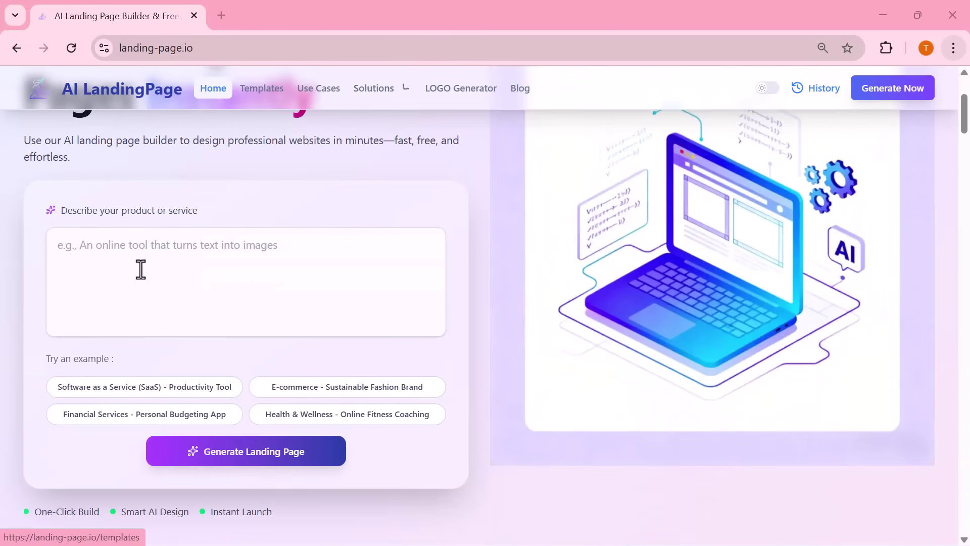
{"action": "left_click", "coordinate": [140, 269]}
{"action": "type", "text": "I run a mobile app that provides users with fast, reliable, and easy-to-use features designed to simplify everyday tasks. The app delivers a smooth experience with modern design, smart tools, and time-saving functionality, helping users stay organized, productive, and connected."}
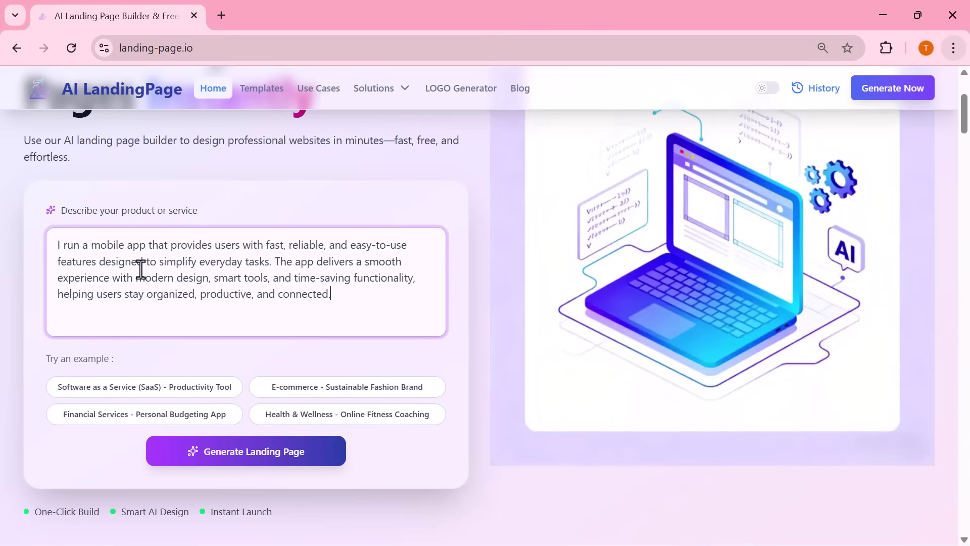
{"action": "left_click", "coordinate": [222, 451]}
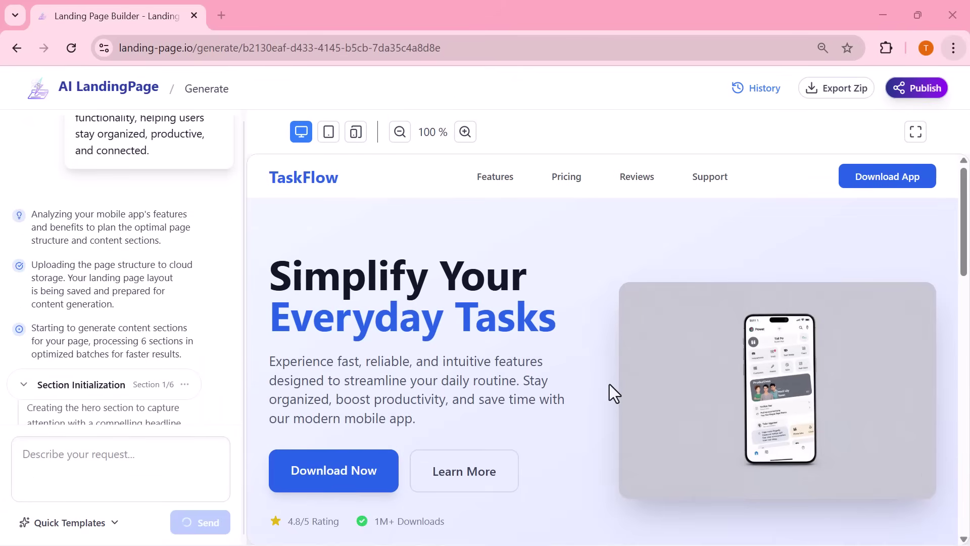
- Wait for the TaskFlow page's 'Simplify Your Everyday Tasks' hero to render in the preview
{"action": "scroll", "coordinate": [610, 384], "scroll_direction": "down", "scroll_amount": 3}
- Scroll through all six sections of the generated TaskFlow page in the preview
{"action": "scroll", "coordinate": [610, 384], "scroll_direction": "down", "scroll_amount": 3}
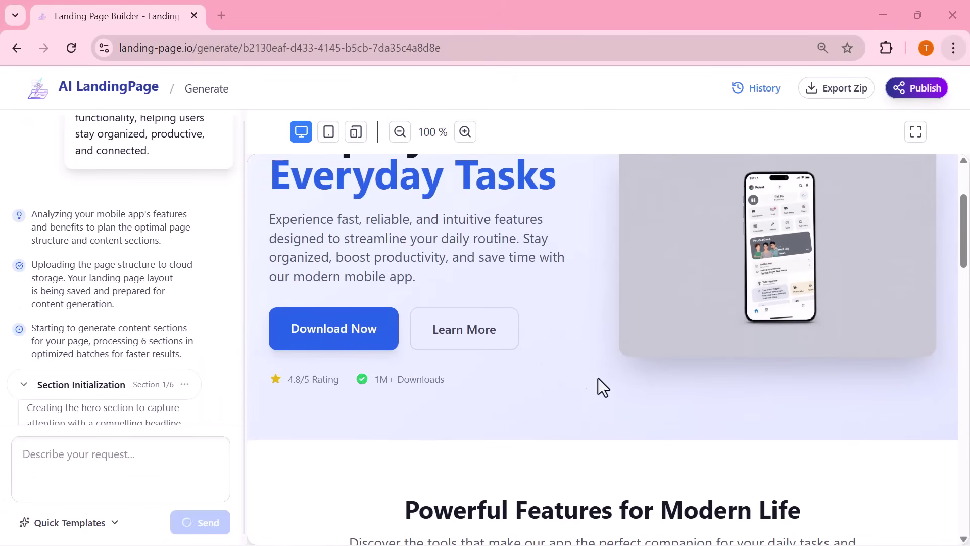
{"action": "scroll", "coordinate": [495, 323], "scroll_direction": "down", "scroll_amount": 7}
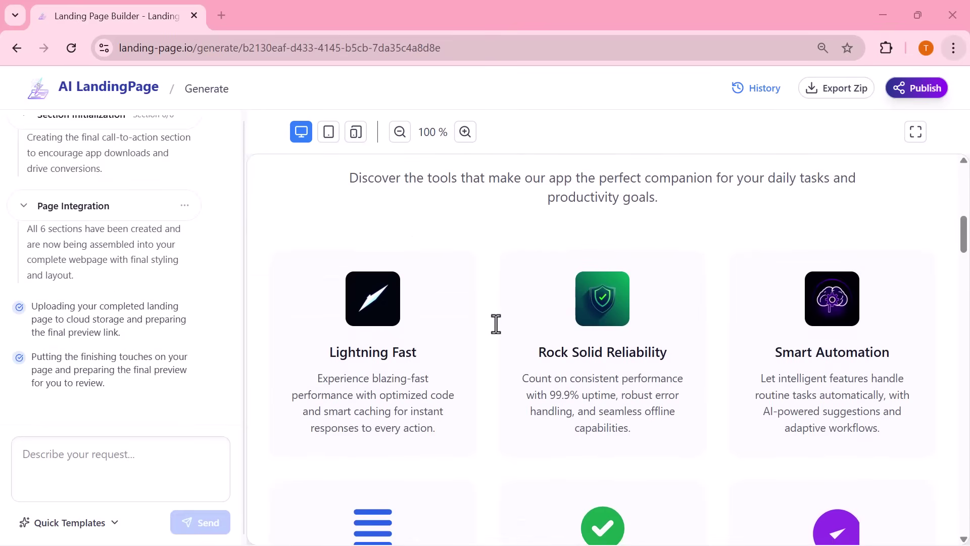
{"action": "scroll", "coordinate": [496, 324], "scroll_direction": "down", "scroll_amount": 1}
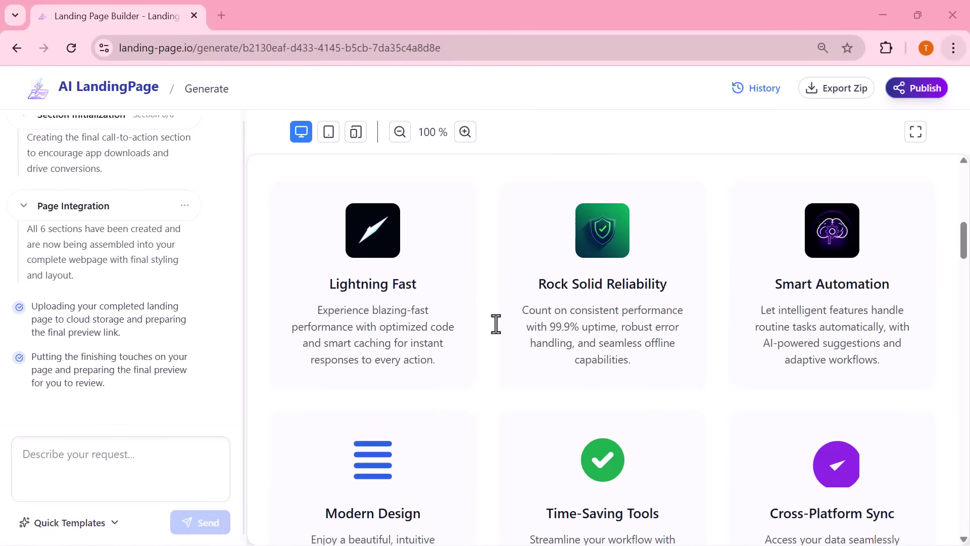
{"action": "scroll", "coordinate": [496, 324], "scroll_direction": "down", "scroll_amount": 2}
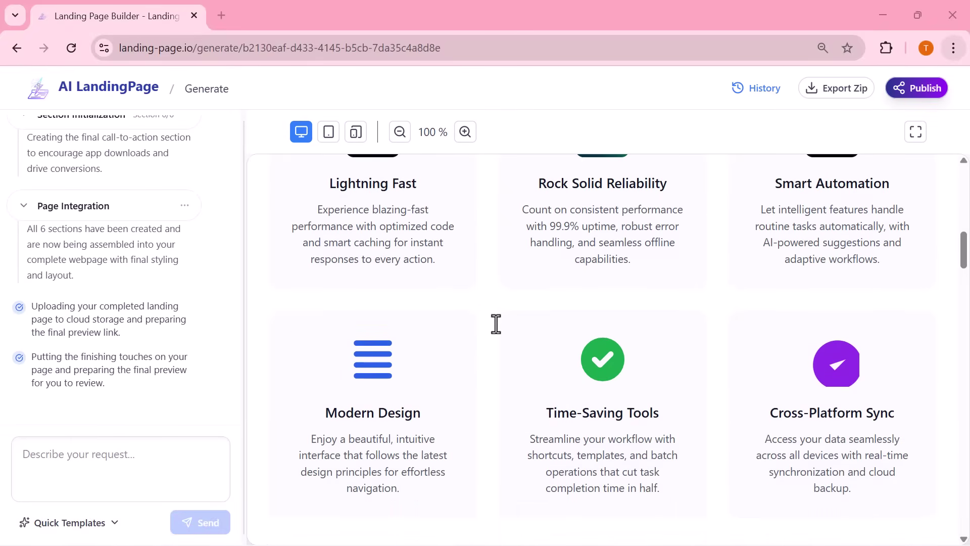
{"action": "scroll", "coordinate": [496, 324], "scroll_direction": "down", "scroll_amount": 2}
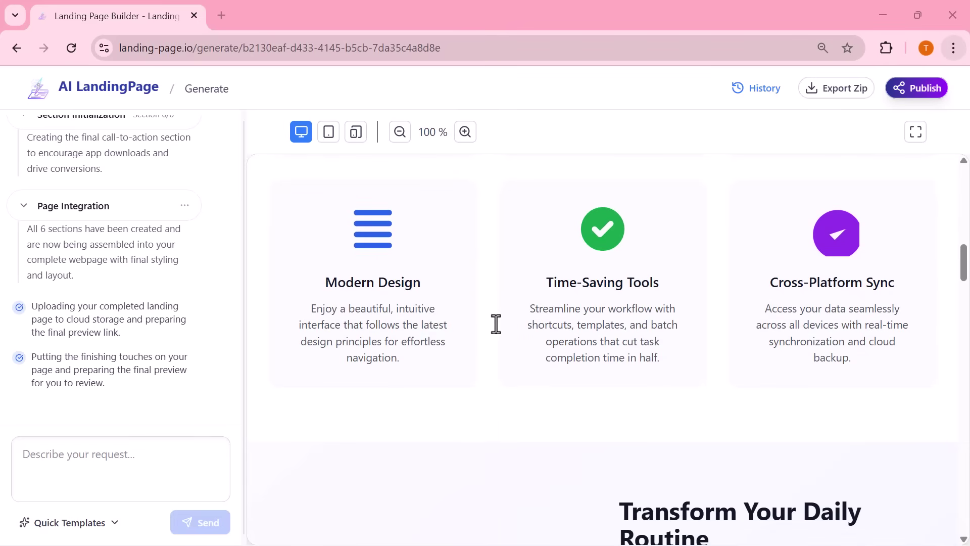
{"action": "scroll", "coordinate": [495, 324], "scroll_direction": "down", "scroll_amount": 4}
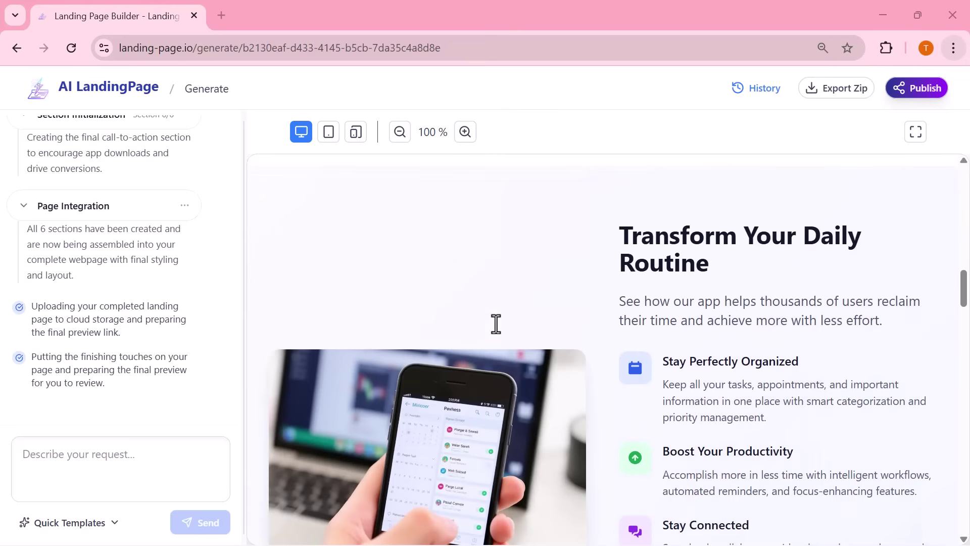
{"action": "scroll", "coordinate": [495, 323], "scroll_direction": "down", "scroll_amount": 2}
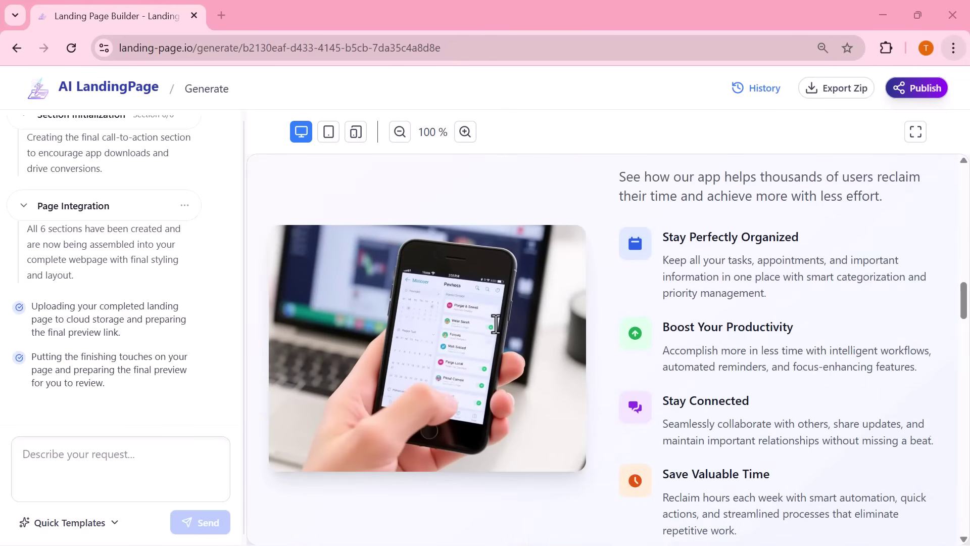
{"action": "scroll", "coordinate": [496, 324], "scroll_direction": "down", "scroll_amount": 1}
{"action": "scroll", "coordinate": [496, 324], "scroll_direction": "down", "scroll_amount": 2}
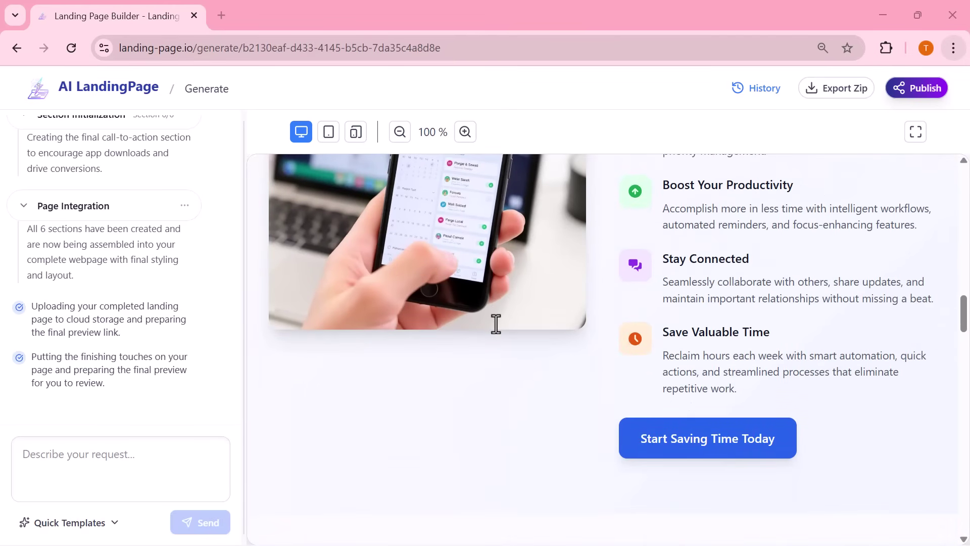
{"action": "scroll", "coordinate": [496, 324], "scroll_direction": "down", "scroll_amount": 7}
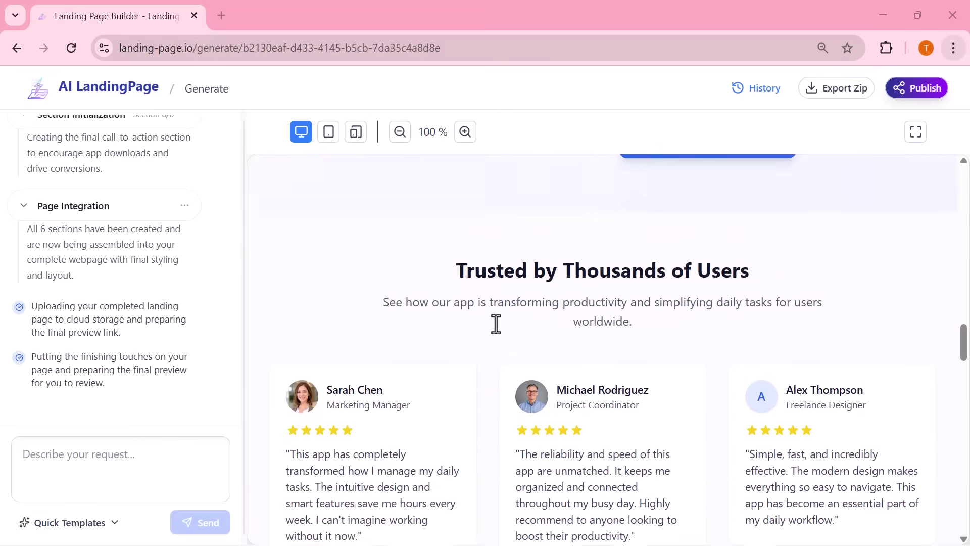
{"action": "scroll", "coordinate": [496, 324], "scroll_direction": "down", "scroll_amount": 4}
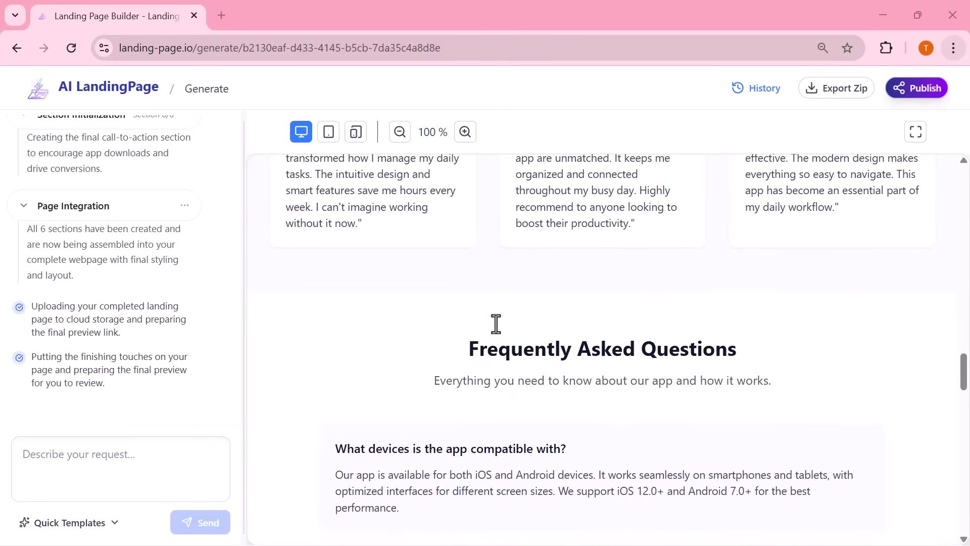
{"action": "scroll", "coordinate": [496, 324], "scroll_direction": "down", "scroll_amount": 9}
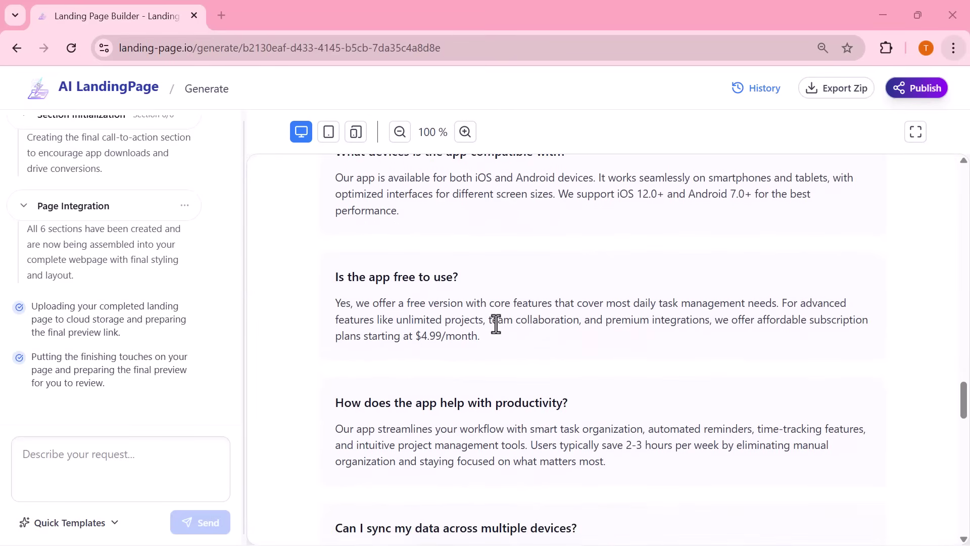
{"action": "scroll", "coordinate": [496, 324], "scroll_direction": "down", "scroll_amount": 9}
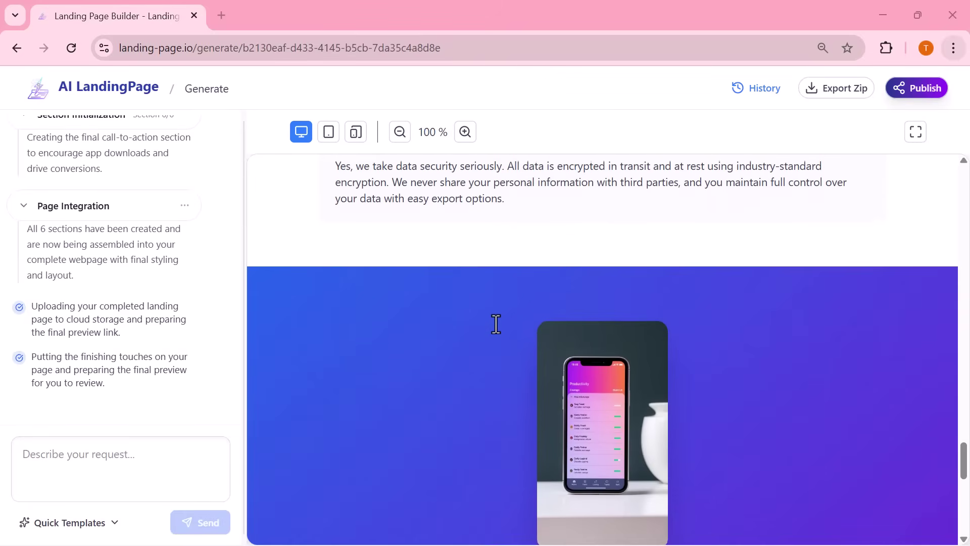
{"action": "scroll", "coordinate": [496, 324], "scroll_direction": "down", "scroll_amount": 3}
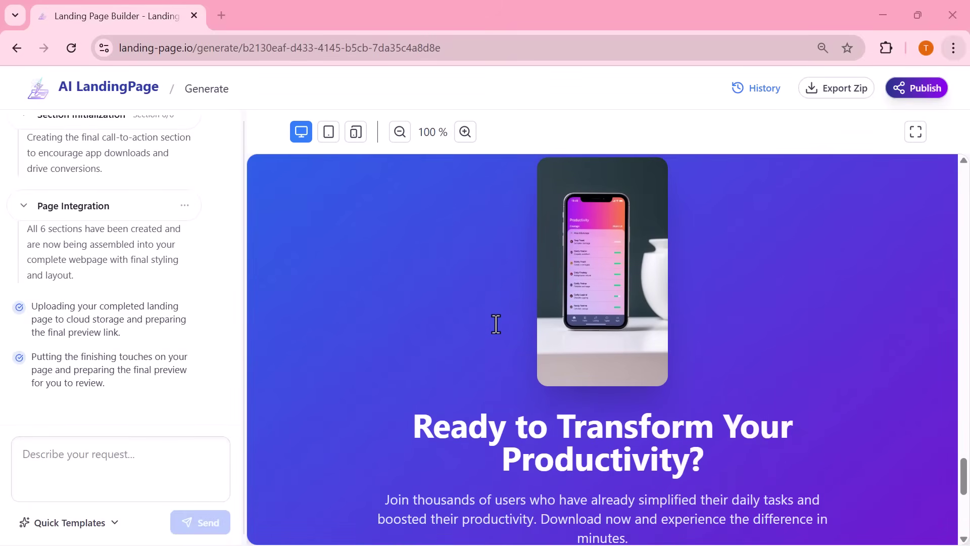
{"action": "scroll", "coordinate": [496, 324], "scroll_direction": "down", "scroll_amount": 7}
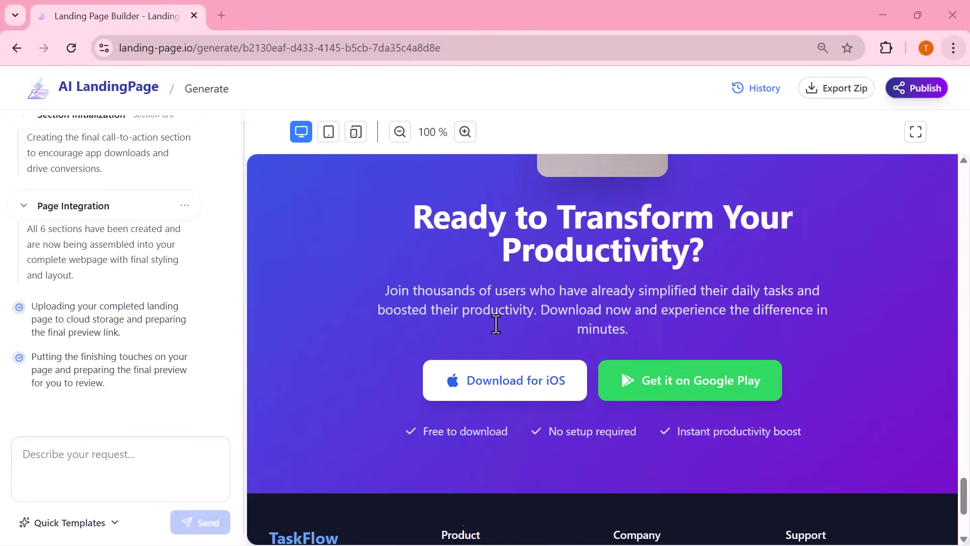
{"action": "scroll", "coordinate": [496, 324], "scroll_direction": "up", "scroll_amount": 2}
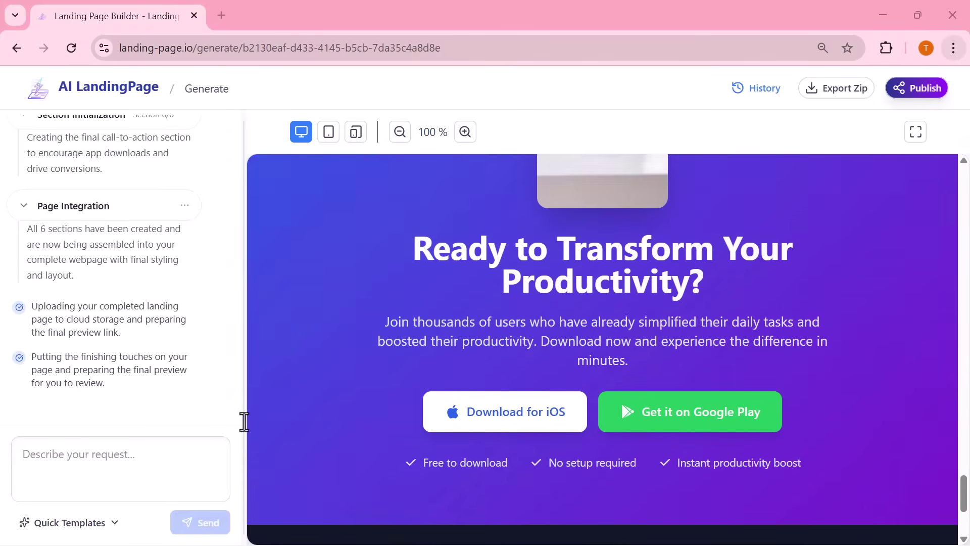
- Fill the request box with the Quick Template 'Optimize the text and labels for clarity.'
{"action": "left_click", "coordinate": [136, 463]}
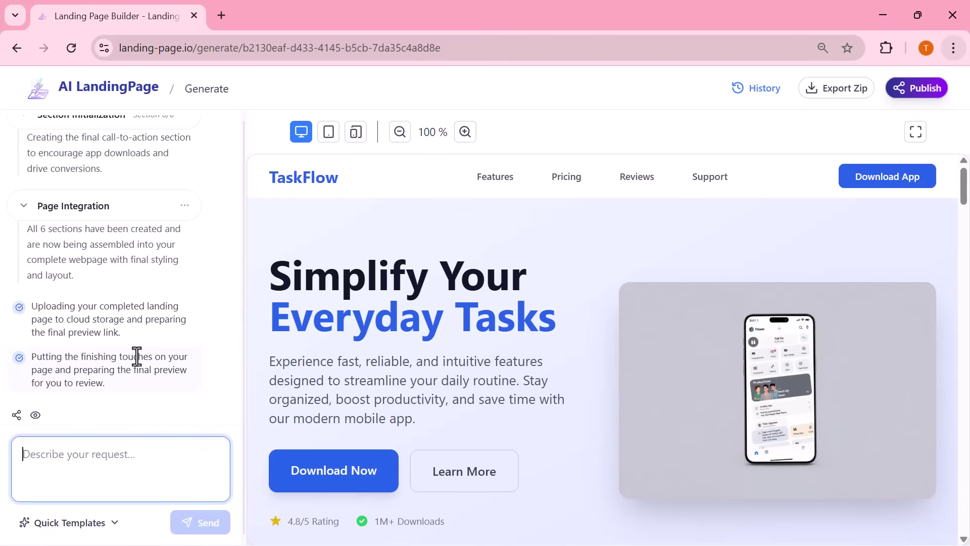
{"action": "scroll", "coordinate": [136, 356], "scroll_direction": "up", "scroll_amount": 4}
{"action": "scroll", "coordinate": [136, 357], "scroll_direction": "up", "scroll_amount": 1}
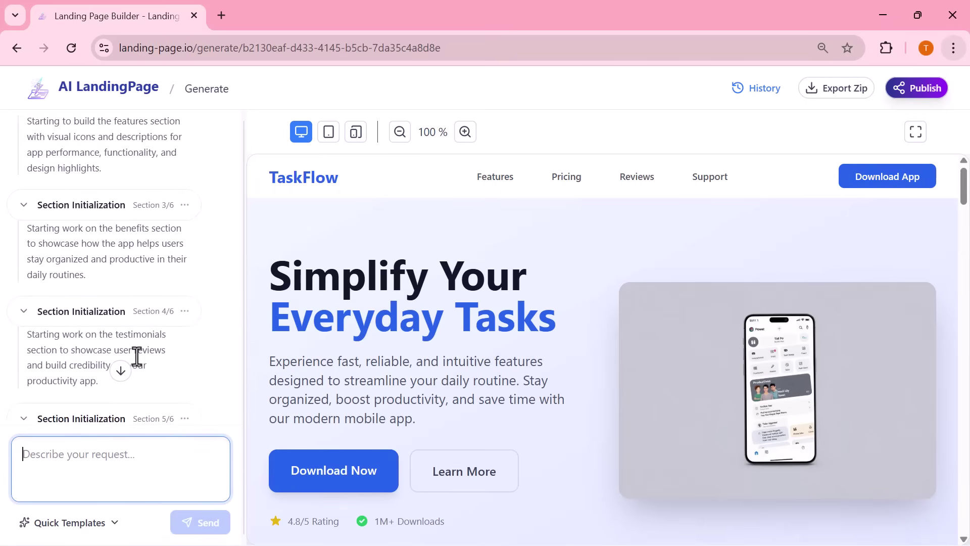
{"action": "scroll", "coordinate": [136, 357], "scroll_direction": "down", "scroll_amount": 5}
{"action": "left_click", "coordinate": [69, 522]}
{"action": "left_click", "coordinate": [146, 411]}
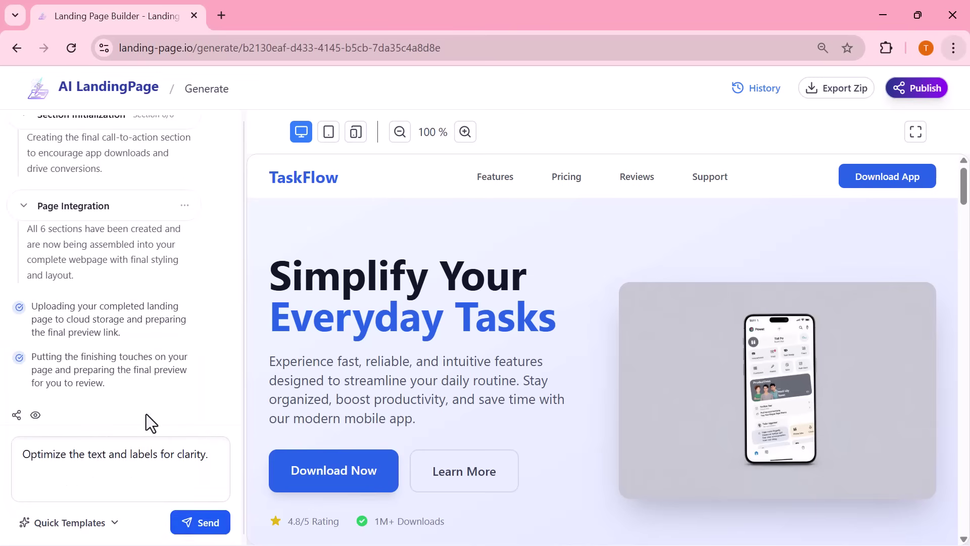
- Send the clarity request and review the rewritten page with its 'Streamline Your Daily Workflow' hero
{"action": "left_click", "coordinate": [200, 523]}
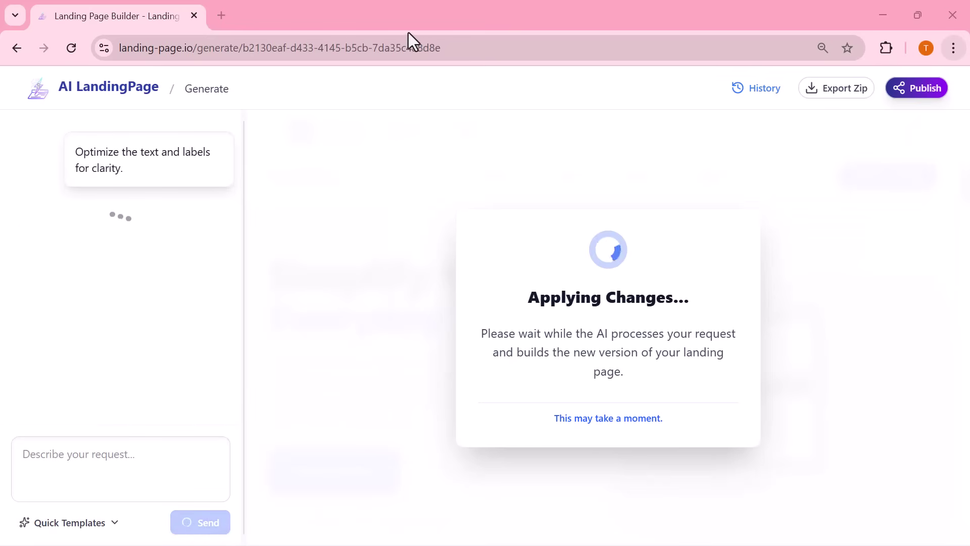
{"action": "scroll", "coordinate": [495, 324], "scroll_direction": "down", "scroll_amount": 10}
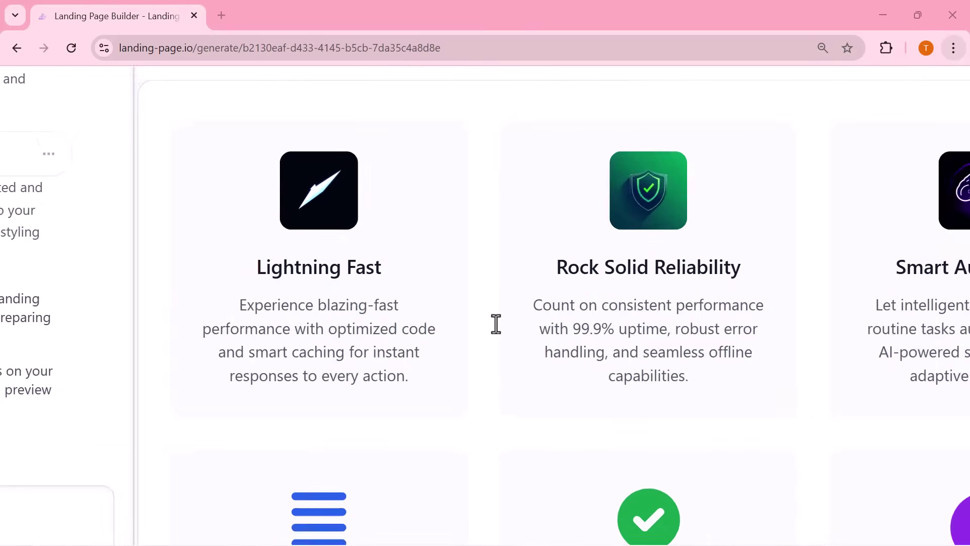
{"action": "scroll", "coordinate": [496, 324], "scroll_direction": "down", "scroll_amount": 2}
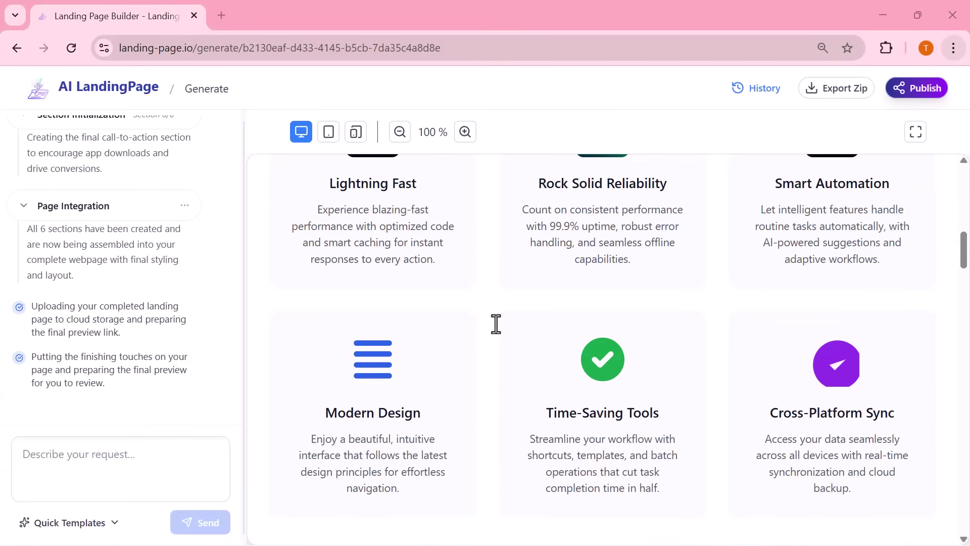
{"action": "scroll", "coordinate": [495, 324], "scroll_direction": "down", "scroll_amount": 3}
{"action": "scroll", "coordinate": [495, 324], "scroll_direction": "down", "scroll_amount": 8}
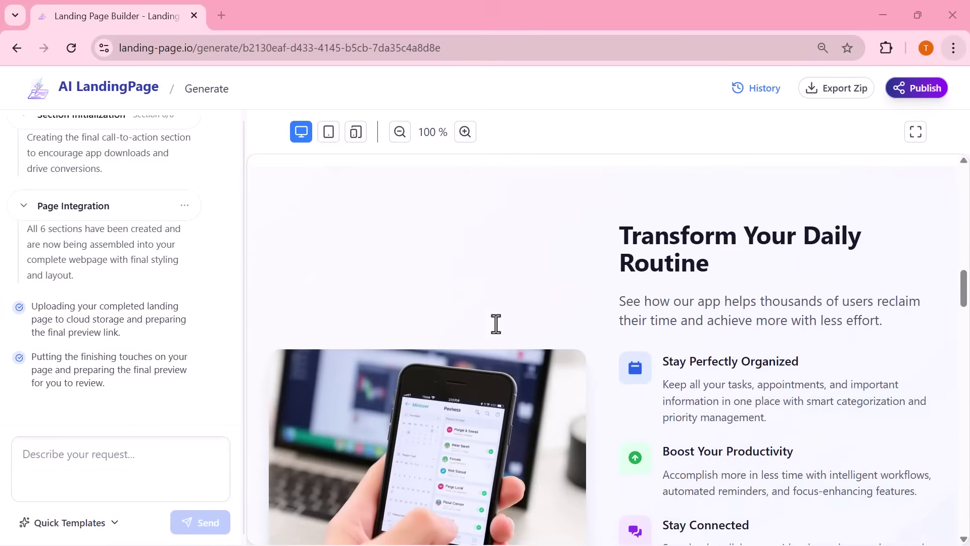
{"action": "scroll", "coordinate": [496, 324], "scroll_direction": "down", "scroll_amount": 9}
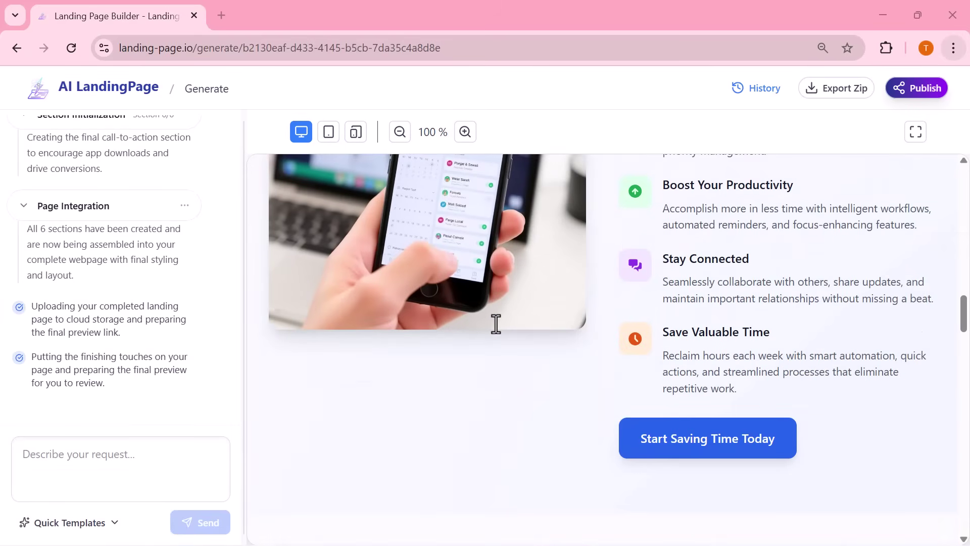
{"action": "scroll", "coordinate": [496, 324], "scroll_direction": "down", "scroll_amount": 10}
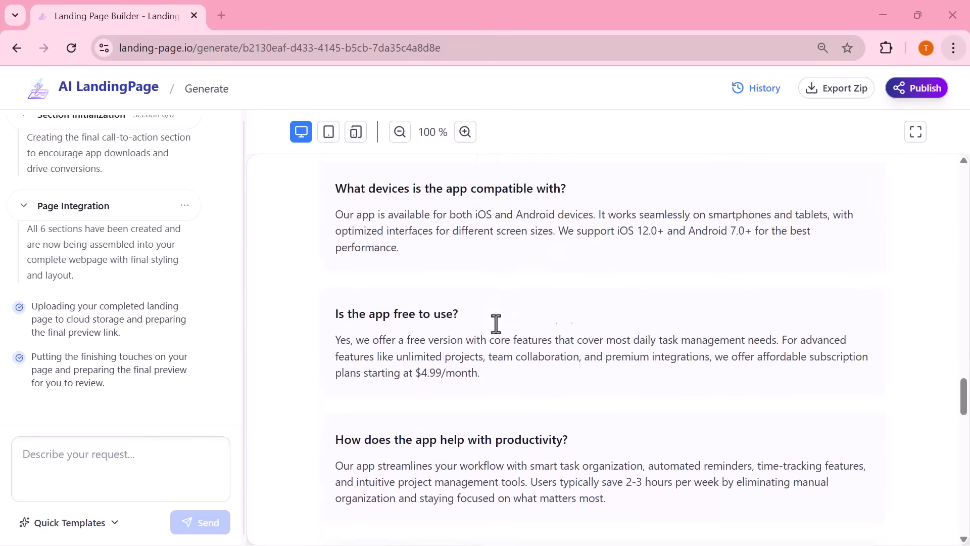
{"action": "scroll", "coordinate": [496, 324], "scroll_direction": "down", "scroll_amount": 5}
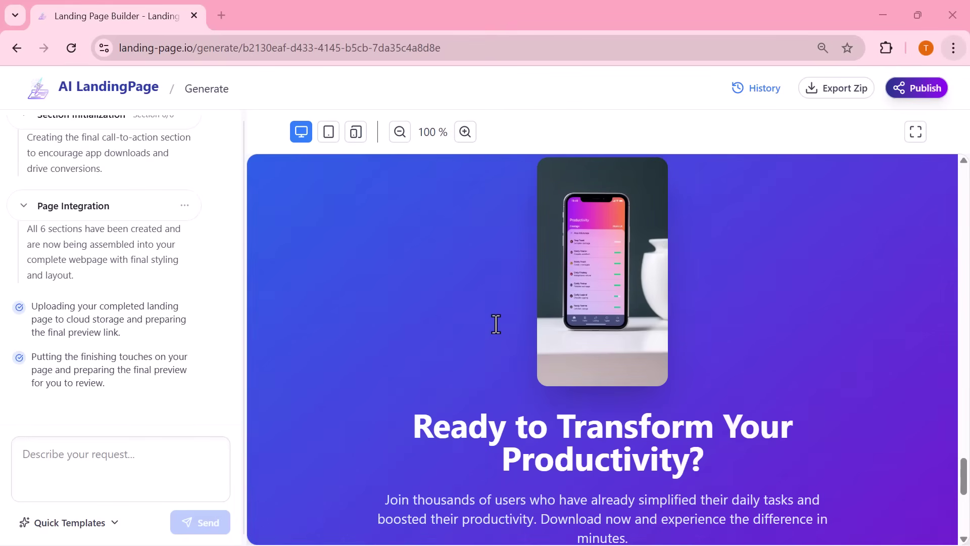
{"action": "scroll", "coordinate": [496, 324], "scroll_direction": "down", "scroll_amount": 7}
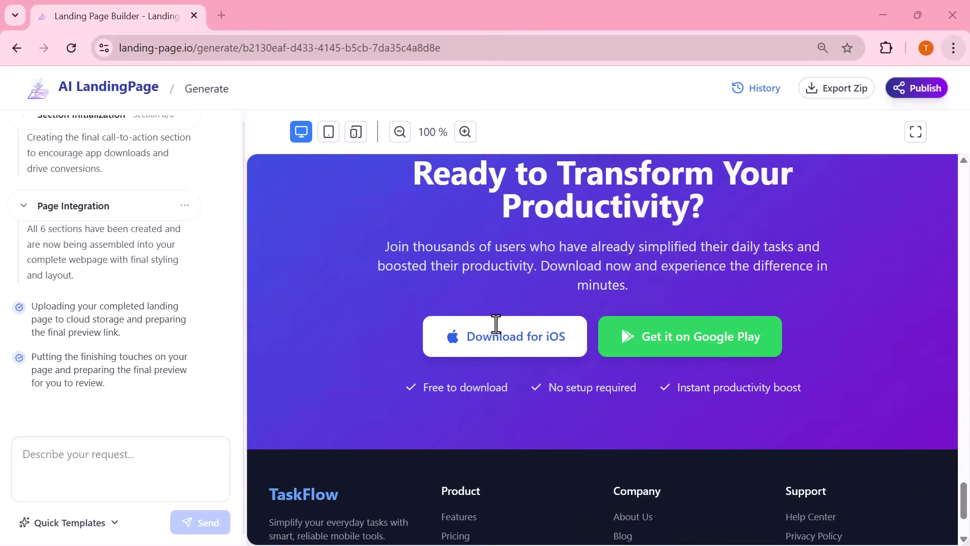
{"action": "scroll", "coordinate": [496, 324], "scroll_direction": "up", "scroll_amount": 2}
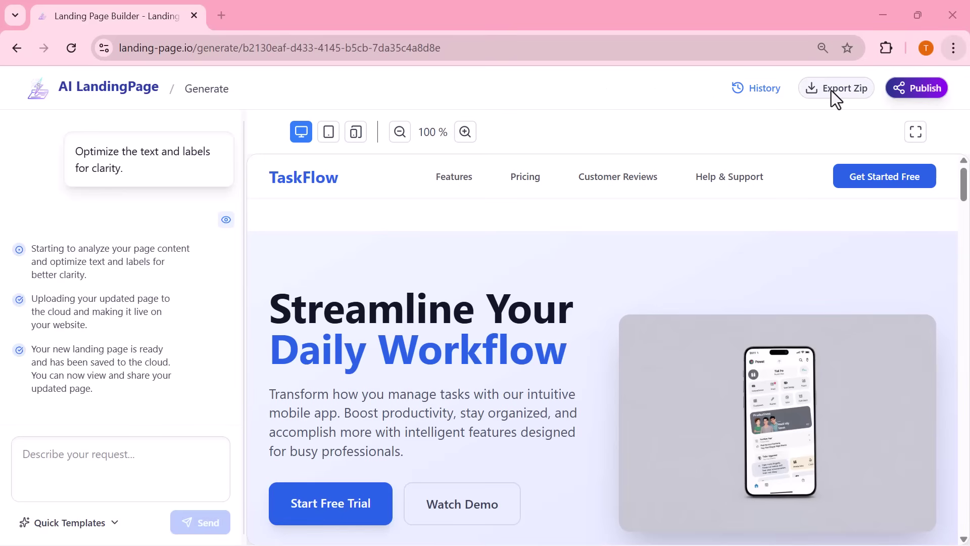
- Publish 'My Landing Page' to get its permanent share link, then close the dialog
{"action": "left_click", "coordinate": [937, 90]}
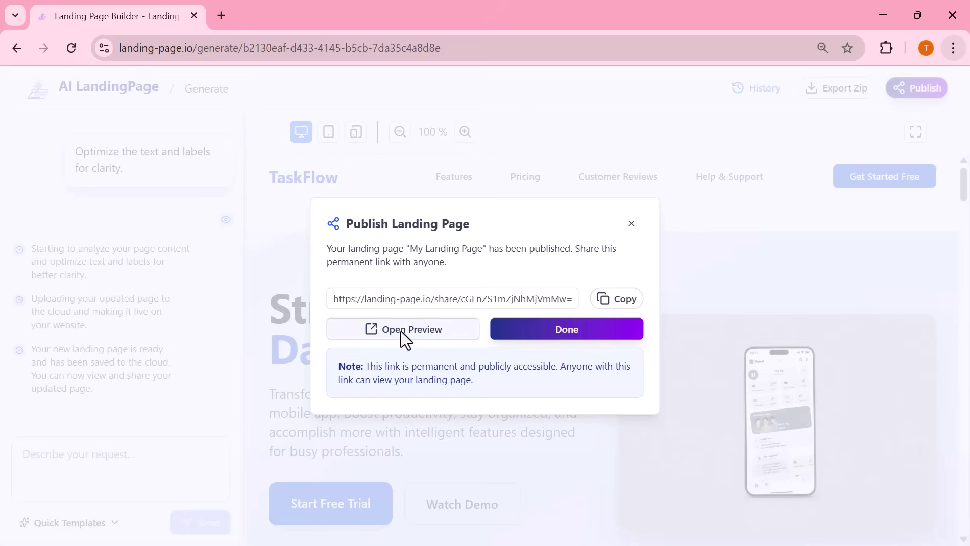
{"action": "left_click", "coordinate": [632, 224]}
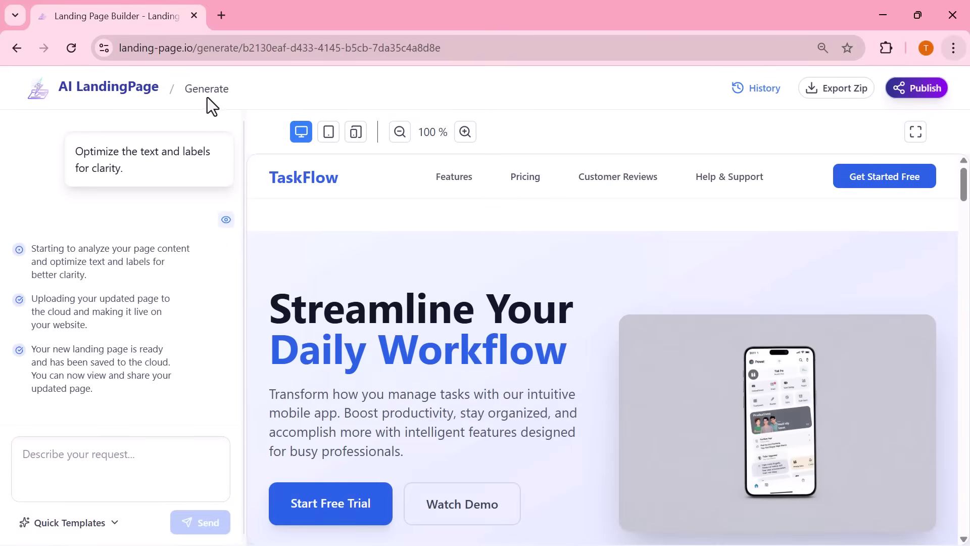
{"action": "scroll", "coordinate": [108, 123], "scroll_direction": "up", "scroll_amount": 10}
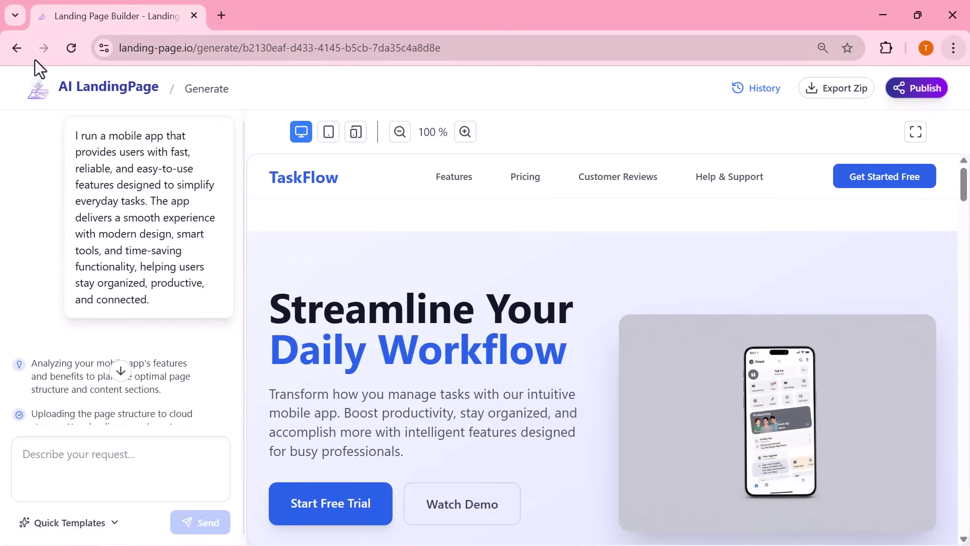
- From the home page, paste the e-commerce brand description (trending products, fast delivery, secure checkout) and generate
{"action": "left_click", "coordinate": [11, 49]}
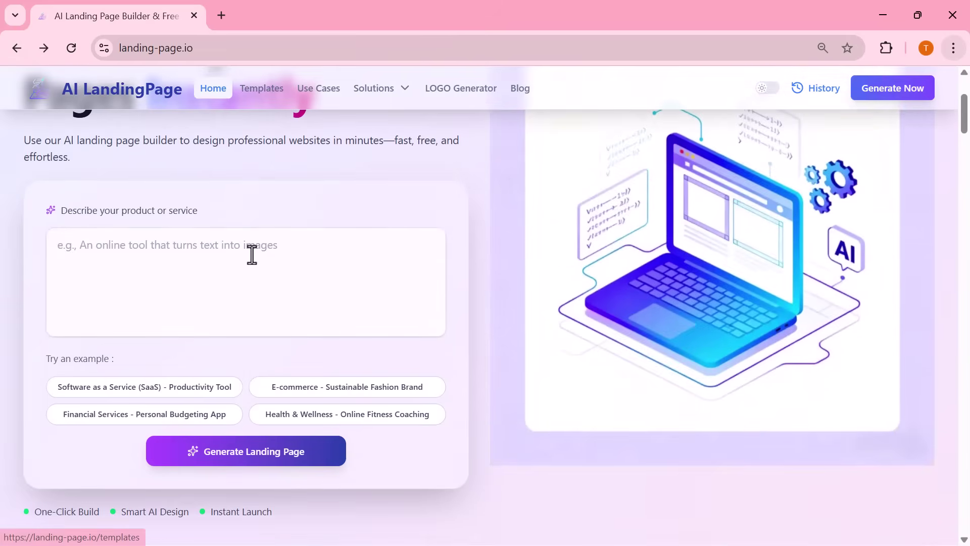
{"action": "scroll", "coordinate": [251, 256], "scroll_direction": "up", "scroll_amount": 3}
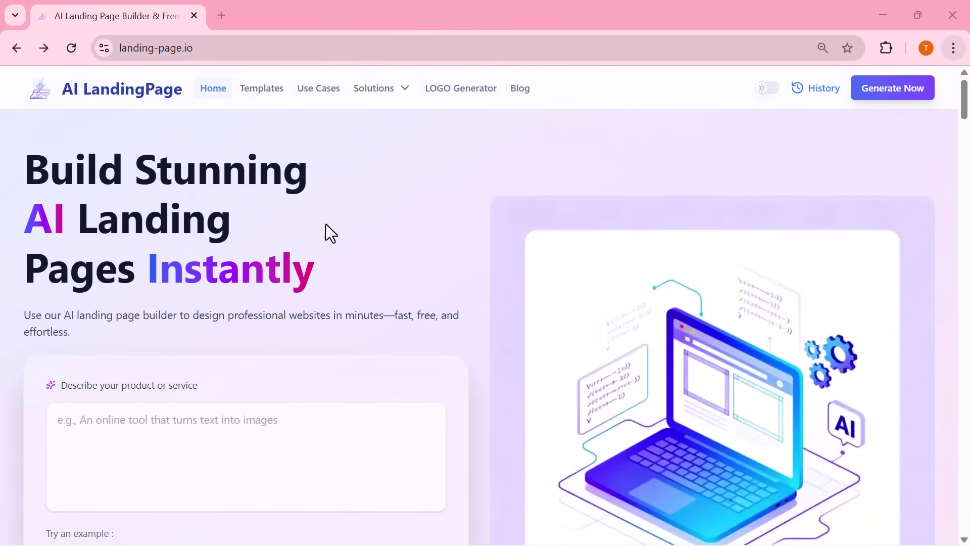
{"action": "left_click", "coordinate": [233, 436]}
{"action": "type", "text": "I run an e-commerce brand that offers high-quality, trending products with fast delivery and a seamless shopping experience. My store focuses on providing reliable service, premium items, secure checkout, and customer-friendly support to ensure a smooth and enjoyable online shopping experience."}
{"action": "scroll", "coordinate": [232, 436], "scroll_direction": "down", "scroll_amount": 3}
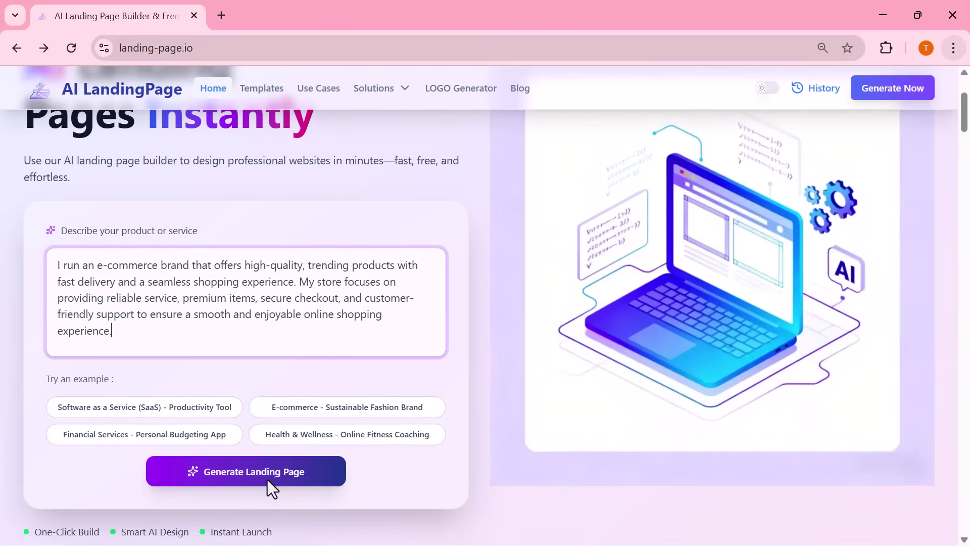
{"action": "left_click", "coordinate": [270, 478]}
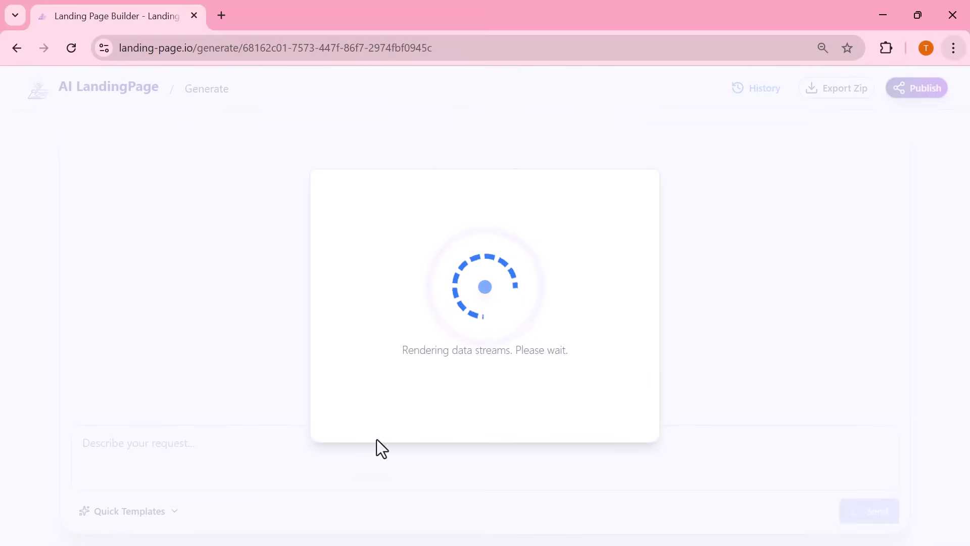
- Scroll the ShopPremium preview through hero, Trending Products, FAQ, CTA banner and footer
{"action": "scroll", "coordinate": [625, 347], "scroll_direction": "down", "scroll_amount": 2}
{"action": "scroll", "coordinate": [625, 346], "scroll_direction": "down", "scroll_amount": 2}
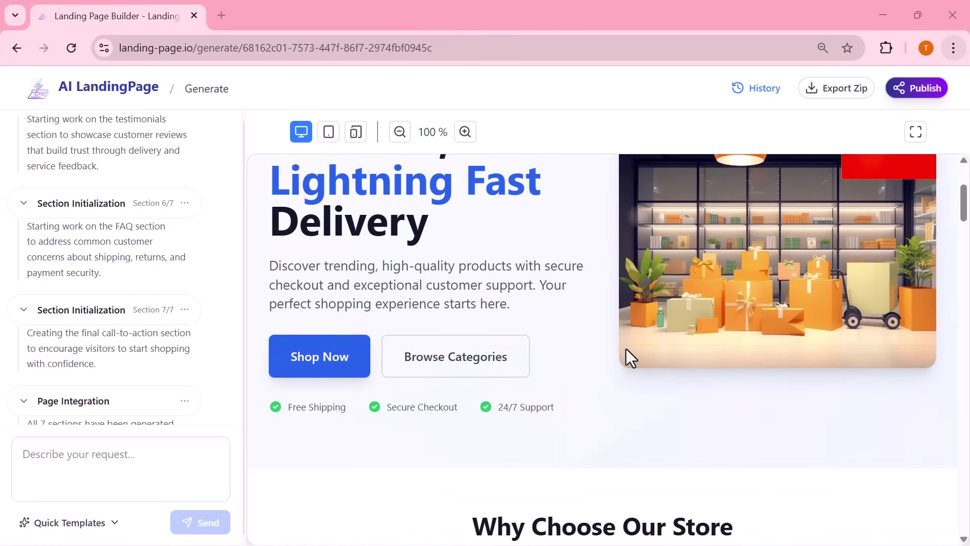
{"action": "scroll", "coordinate": [626, 349], "scroll_direction": "down", "scroll_amount": 4}
{"action": "scroll", "coordinate": [627, 348], "scroll_direction": "down", "scroll_amount": 4}
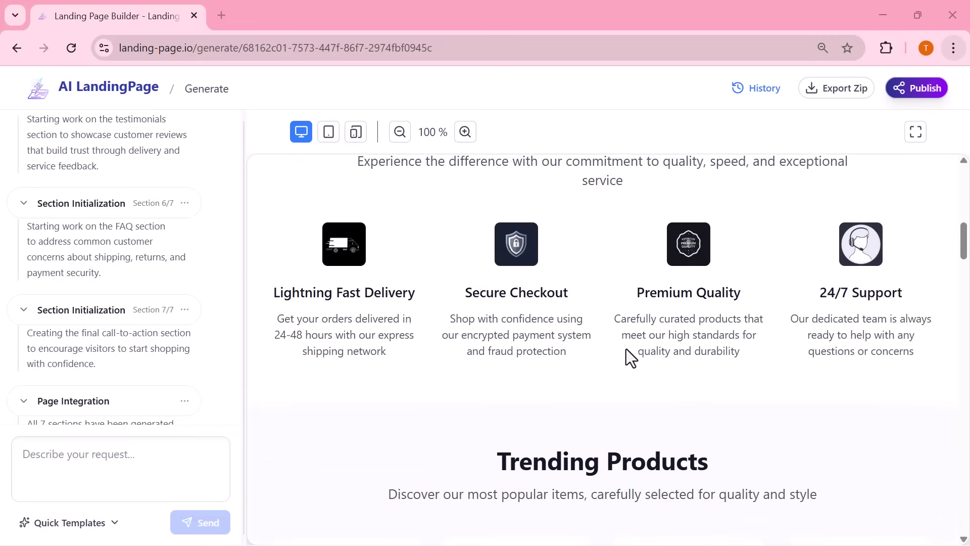
{"action": "scroll", "coordinate": [626, 349], "scroll_direction": "down", "scroll_amount": 4}
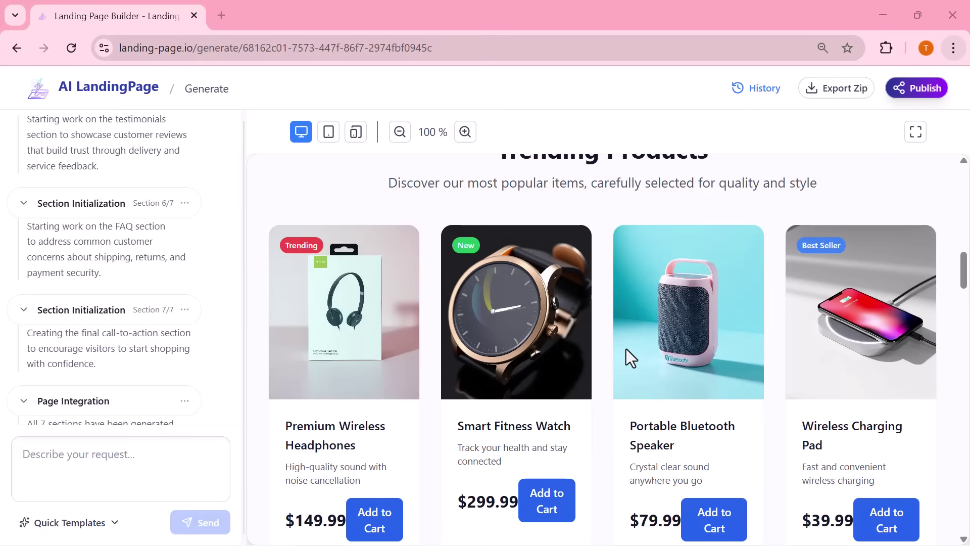
{"action": "scroll", "coordinate": [626, 348], "scroll_direction": "down", "scroll_amount": 1}
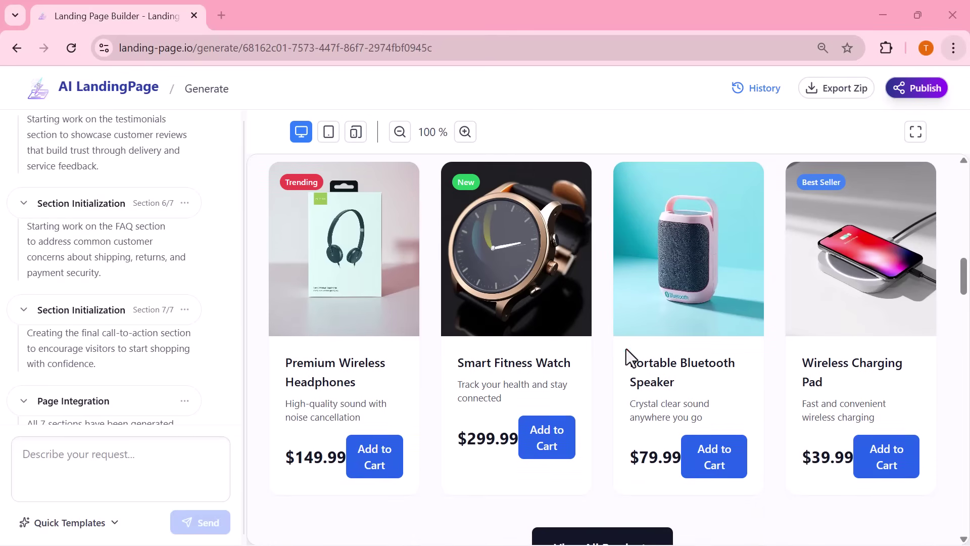
{"action": "scroll", "coordinate": [627, 350], "scroll_direction": "down", "scroll_amount": 2}
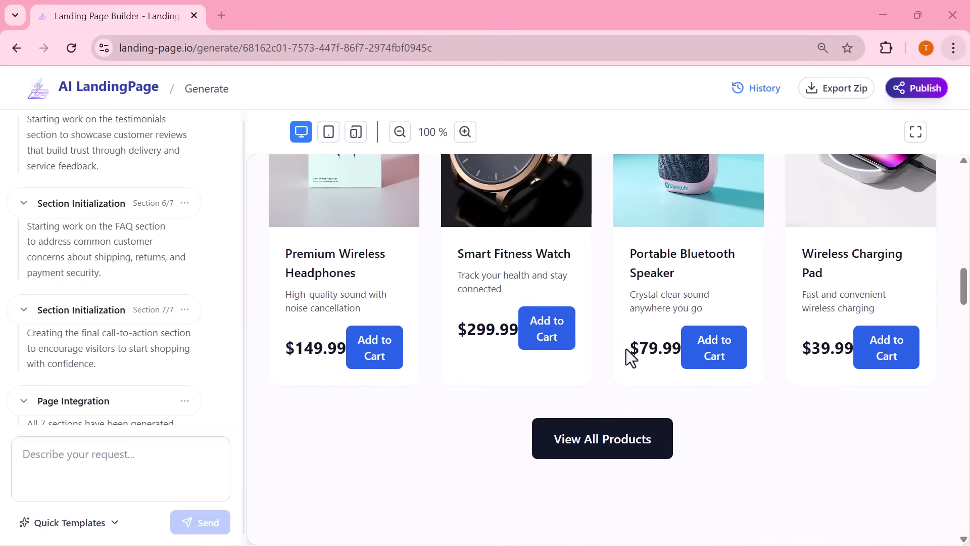
{"action": "scroll", "coordinate": [626, 349], "scroll_direction": "down", "scroll_amount": 7}
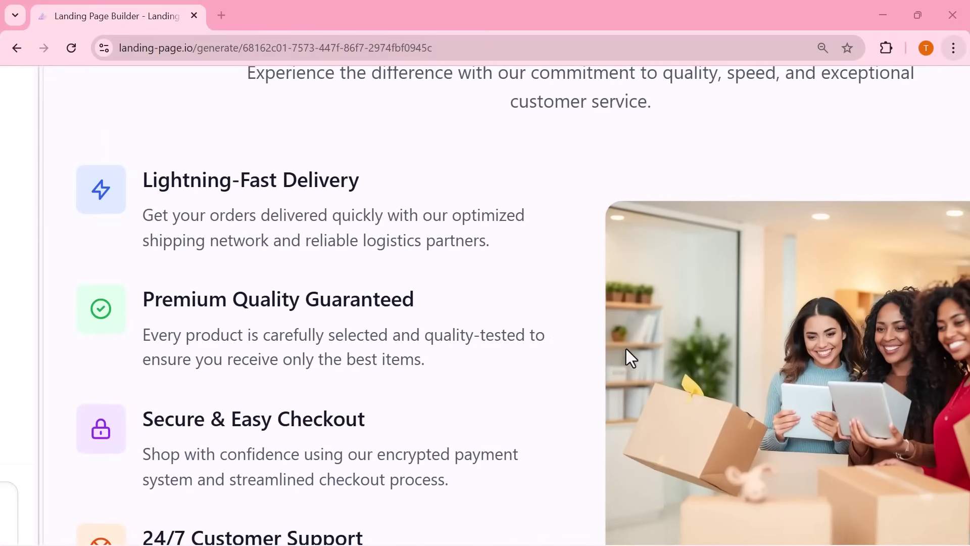
{"action": "scroll", "coordinate": [625, 346], "scroll_direction": "up", "scroll_amount": 5}
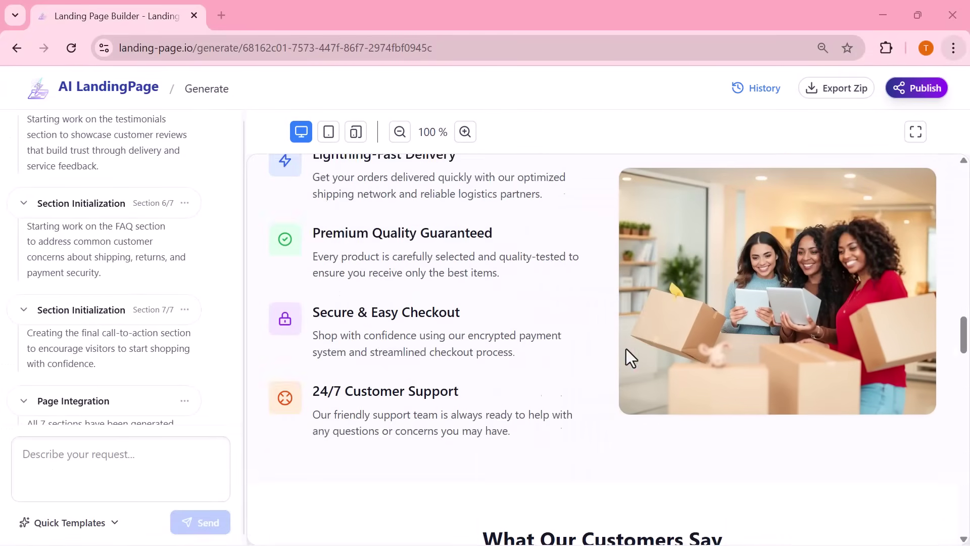
{"action": "scroll", "coordinate": [686, 257], "scroll_direction": "down", "scroll_amount": 12}
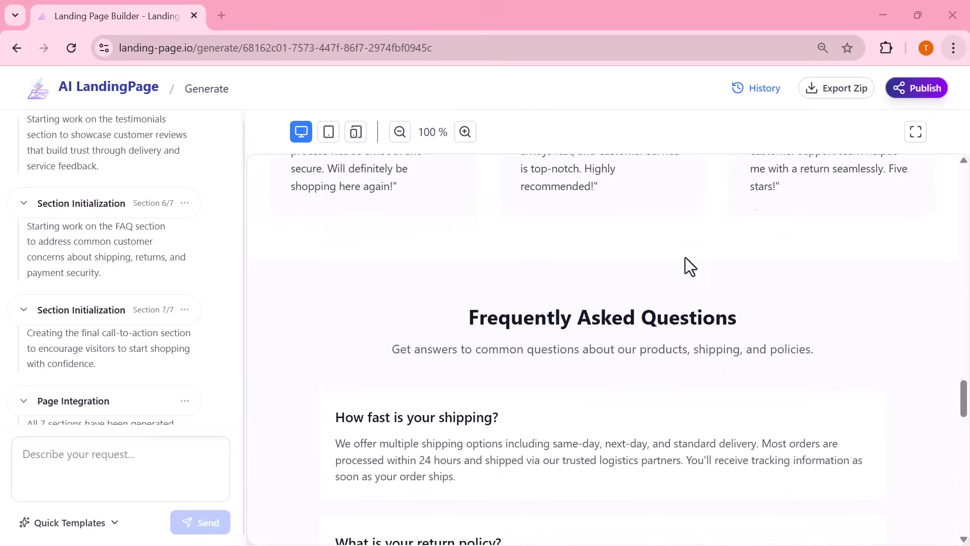
{"action": "scroll", "coordinate": [685, 257], "scroll_direction": "down", "scroll_amount": 10}
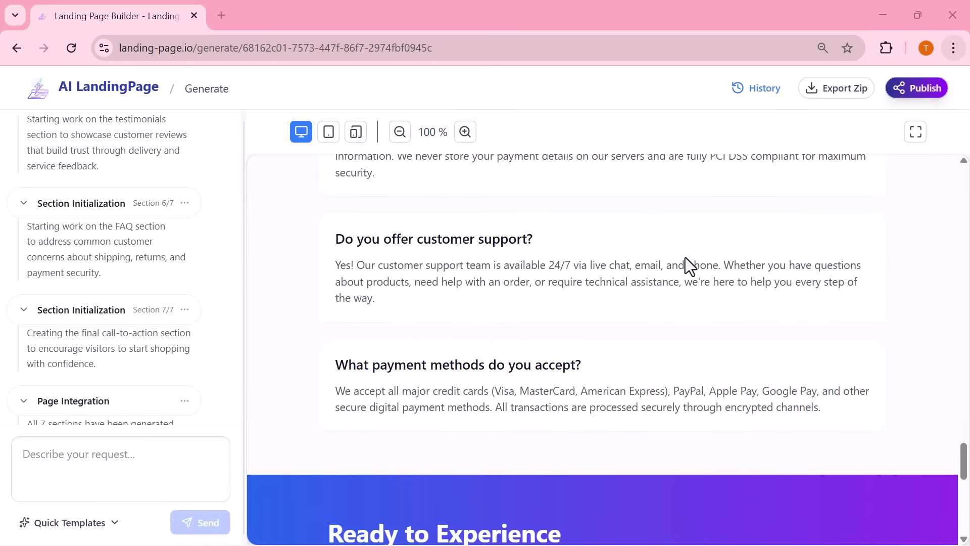
{"action": "scroll", "coordinate": [685, 256], "scroll_direction": "down", "scroll_amount": 9}
{"action": "scroll", "coordinate": [685, 257], "scroll_direction": "up", "scroll_amount": 2}
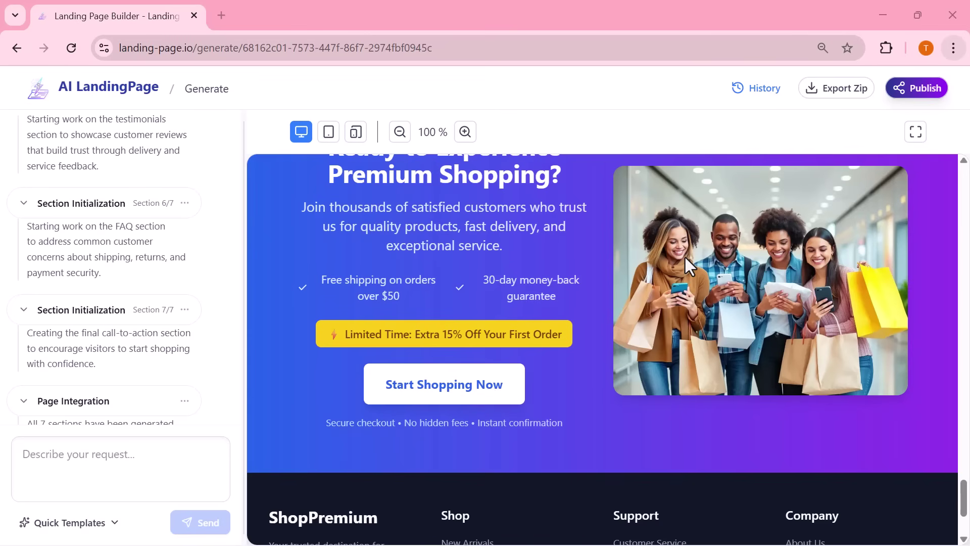
{"action": "scroll", "coordinate": [684, 255], "scroll_direction": "down", "scroll_amount": 3}
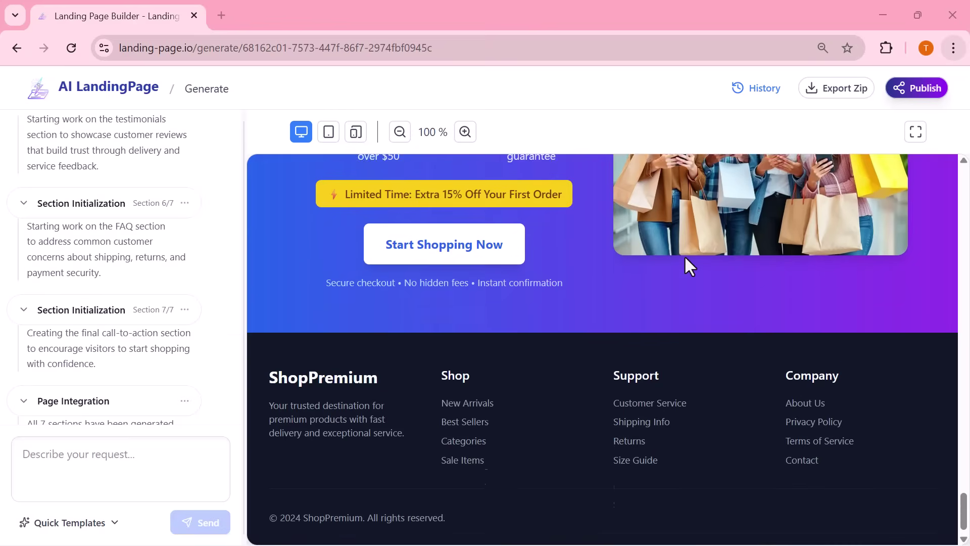
{"action": "scroll", "coordinate": [685, 258], "scroll_direction": "down", "scroll_amount": 1}
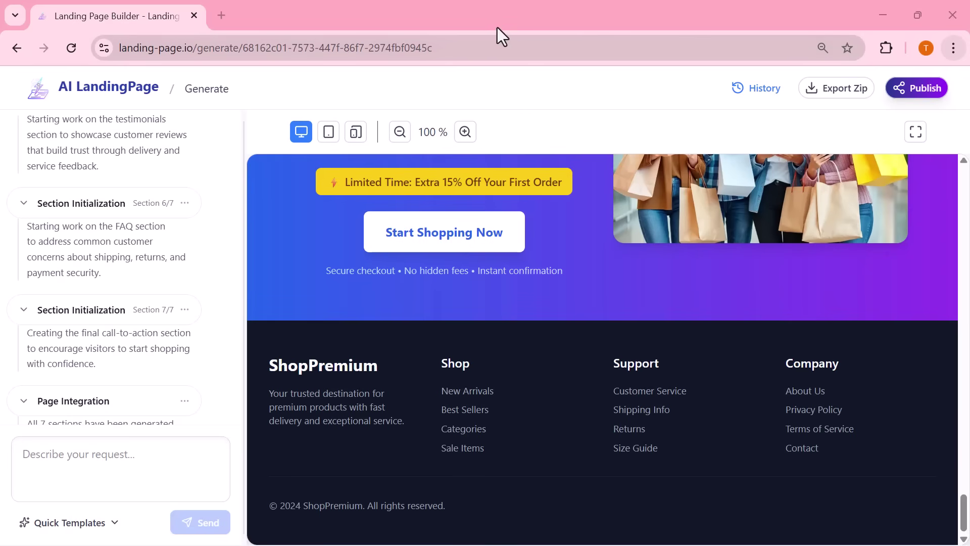
- Return home via the logo and scroll to the 'From Idea to Live Page in 3 Steps' section
{"action": "left_click", "coordinate": [126, 81]}
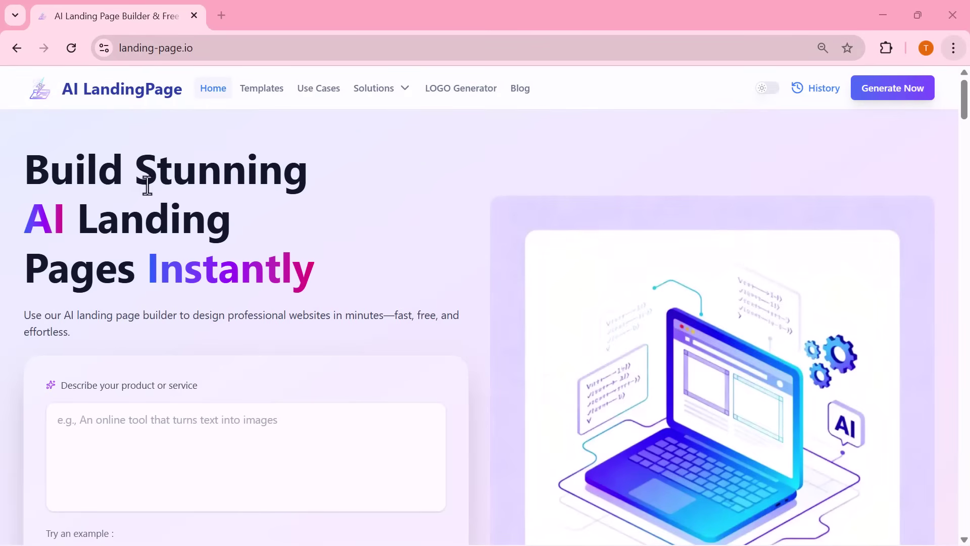
{"action": "scroll", "coordinate": [177, 221], "scroll_direction": "down", "scroll_amount": 3}
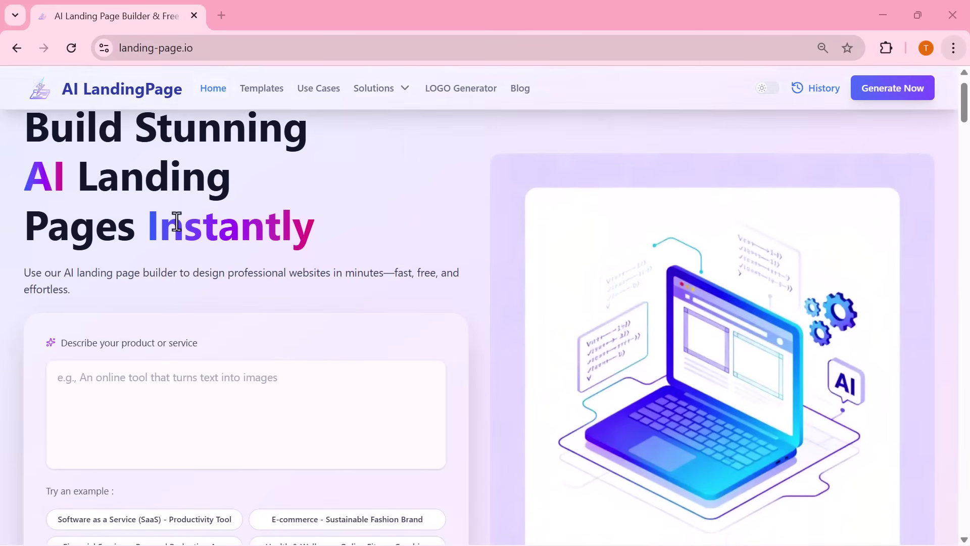
{"action": "scroll", "coordinate": [177, 221], "scroll_direction": "down", "scroll_amount": 1}
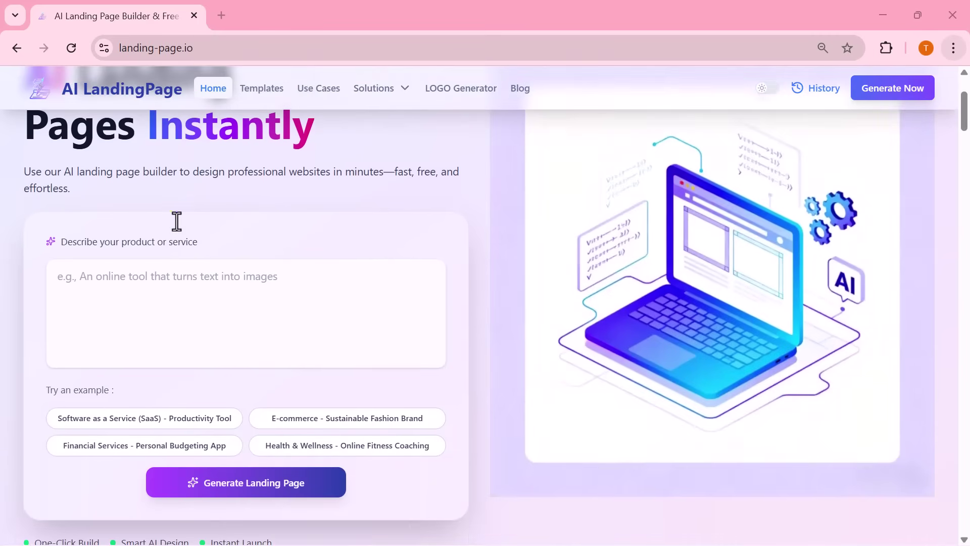
{"action": "scroll", "coordinate": [176, 221], "scroll_direction": "down", "scroll_amount": 2}
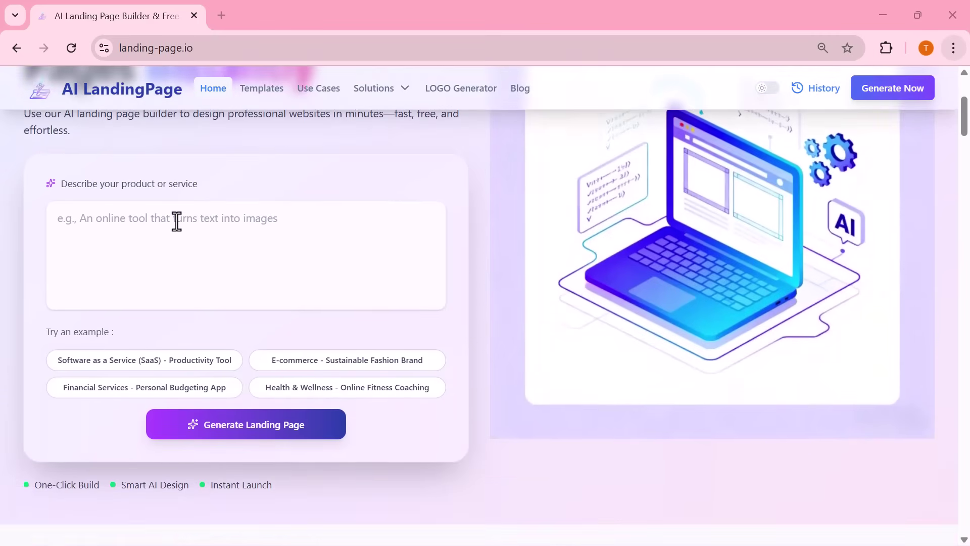
{"action": "scroll", "coordinate": [176, 221], "scroll_direction": "down", "scroll_amount": 2}
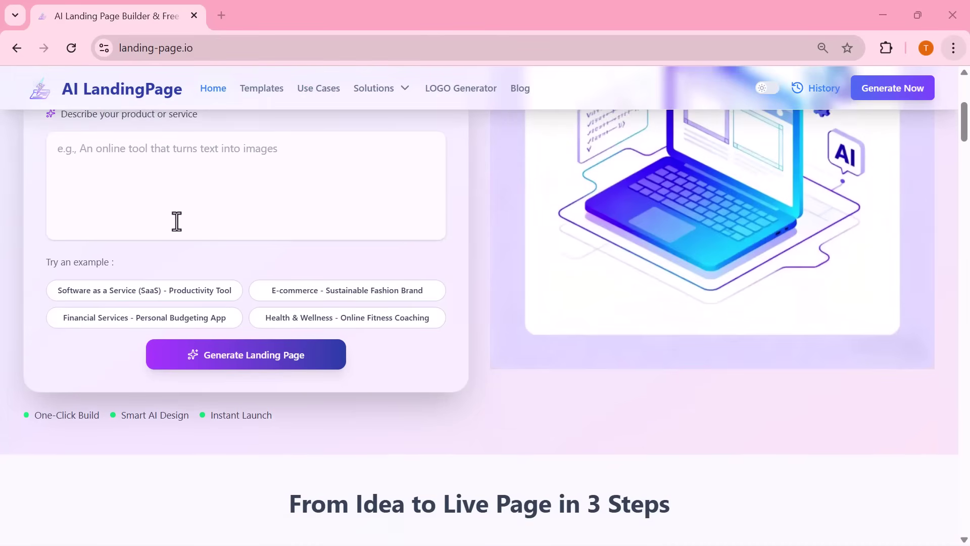
{"action": "scroll", "coordinate": [176, 221], "scroll_direction": "down", "scroll_amount": 3}
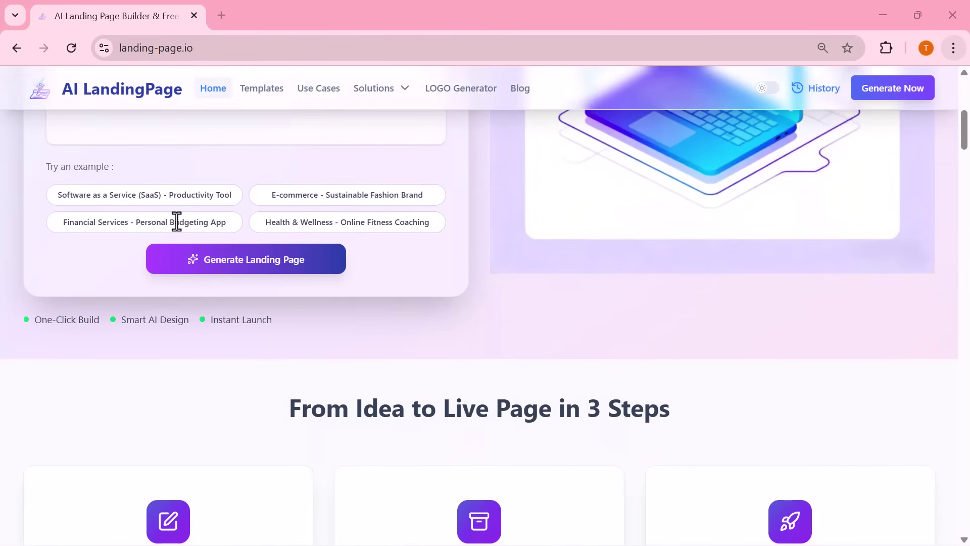
{"action": "scroll", "coordinate": [176, 221], "scroll_direction": "down", "scroll_amount": 4}
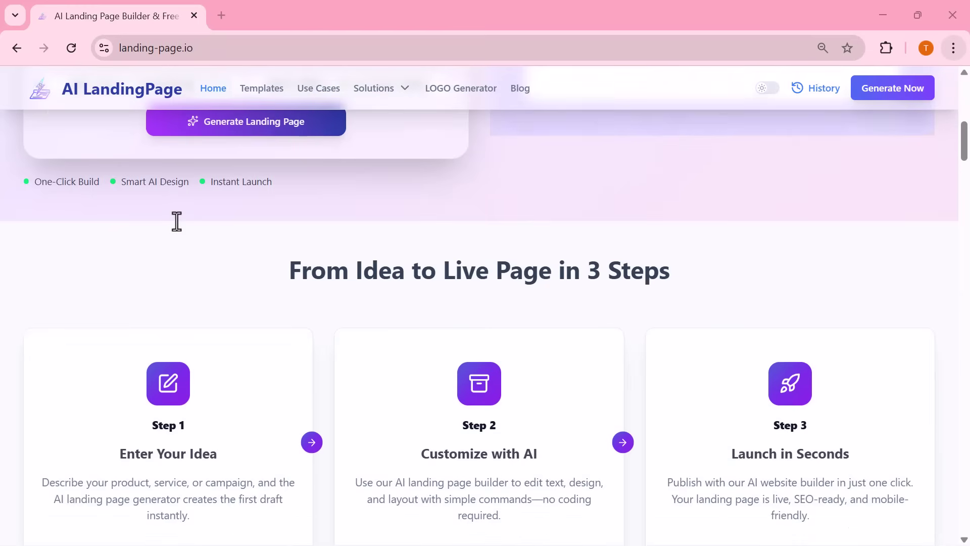
{"action": "scroll", "coordinate": [177, 221], "scroll_direction": "down", "scroll_amount": 4}
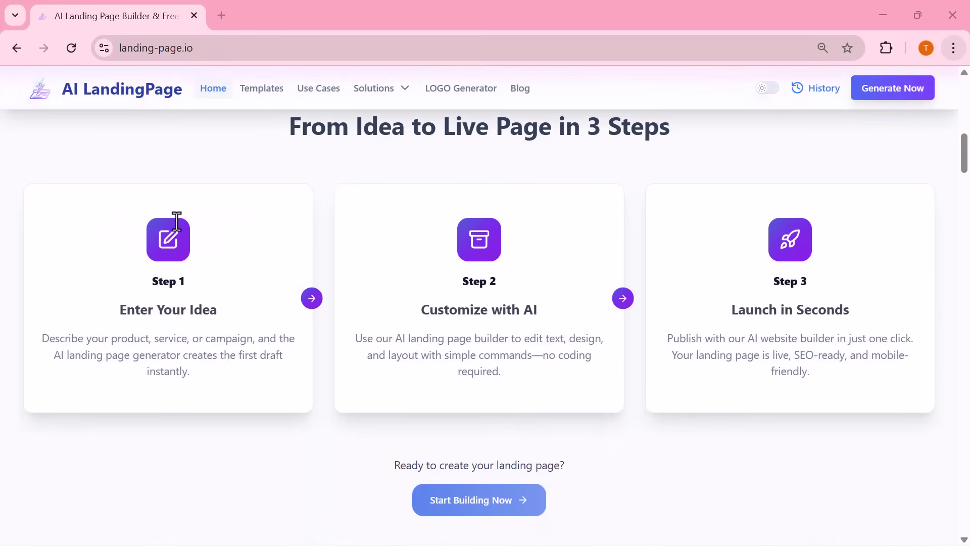